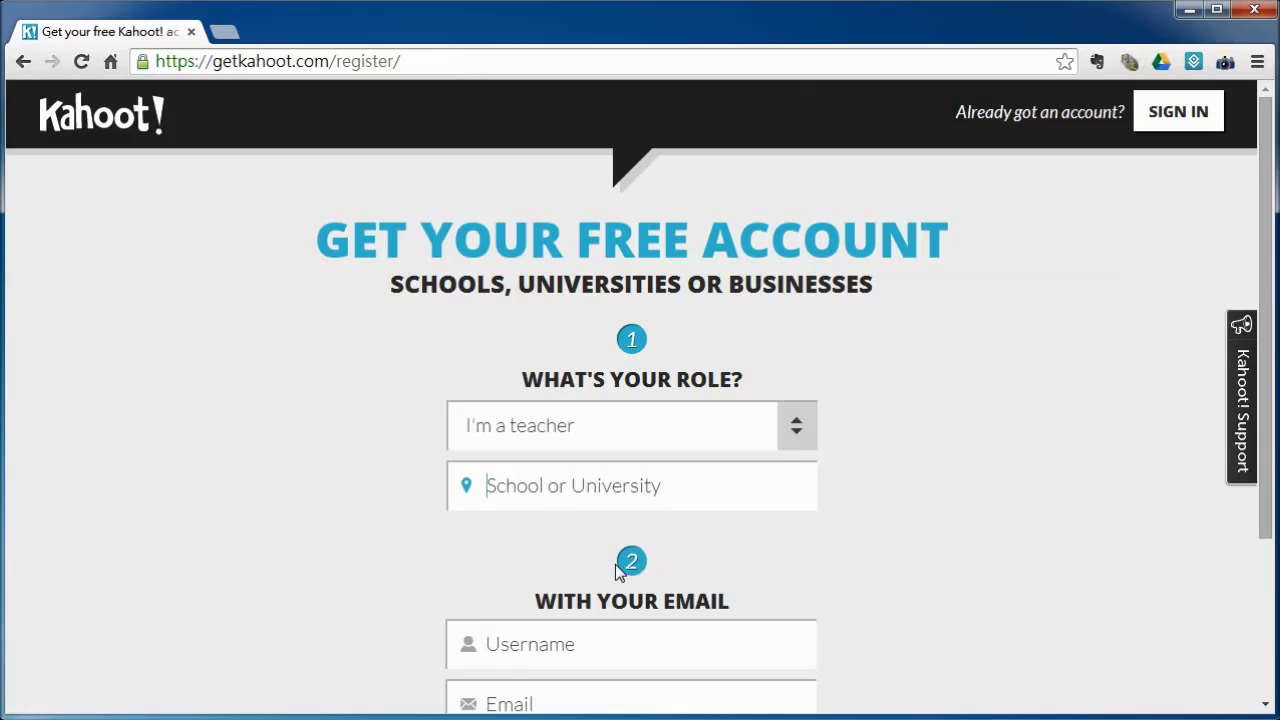
Enter the school name and the teacher username in the sign-up form.
{"action": "type", "text": "ㄅ科園"}
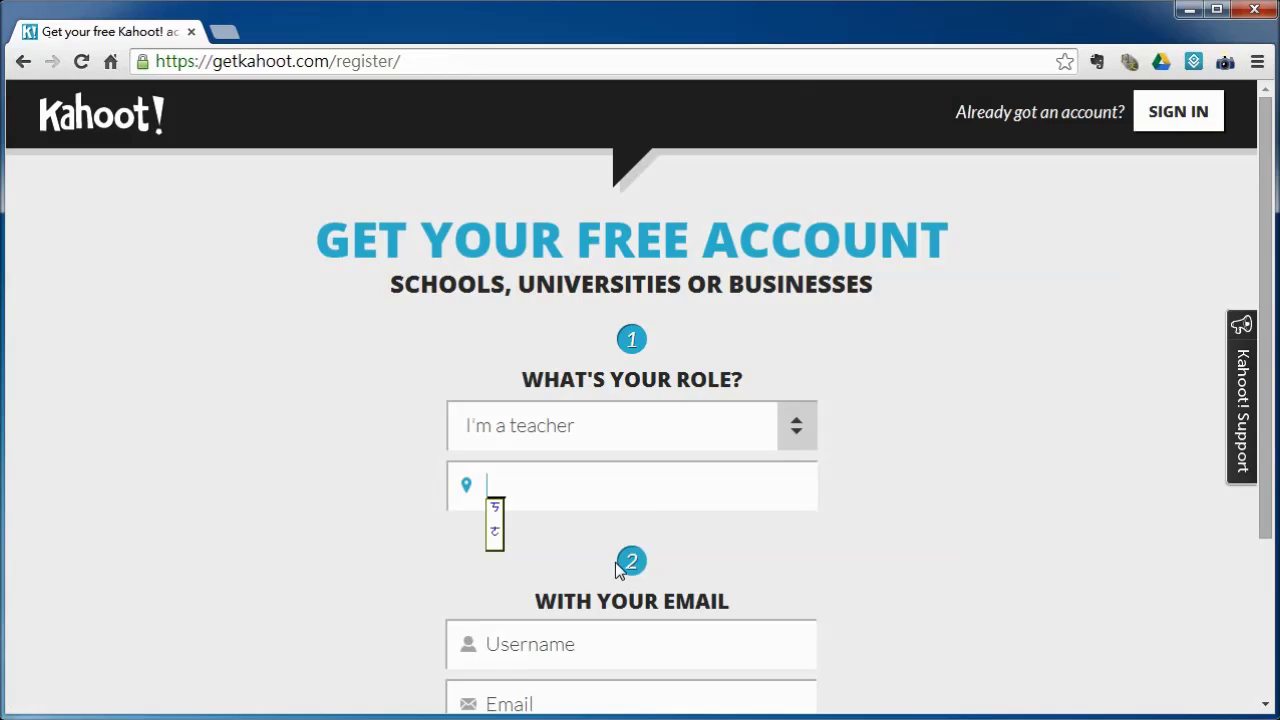
{"action": "type", "text": "國小"}
{"action": "key", "text": "Return"}
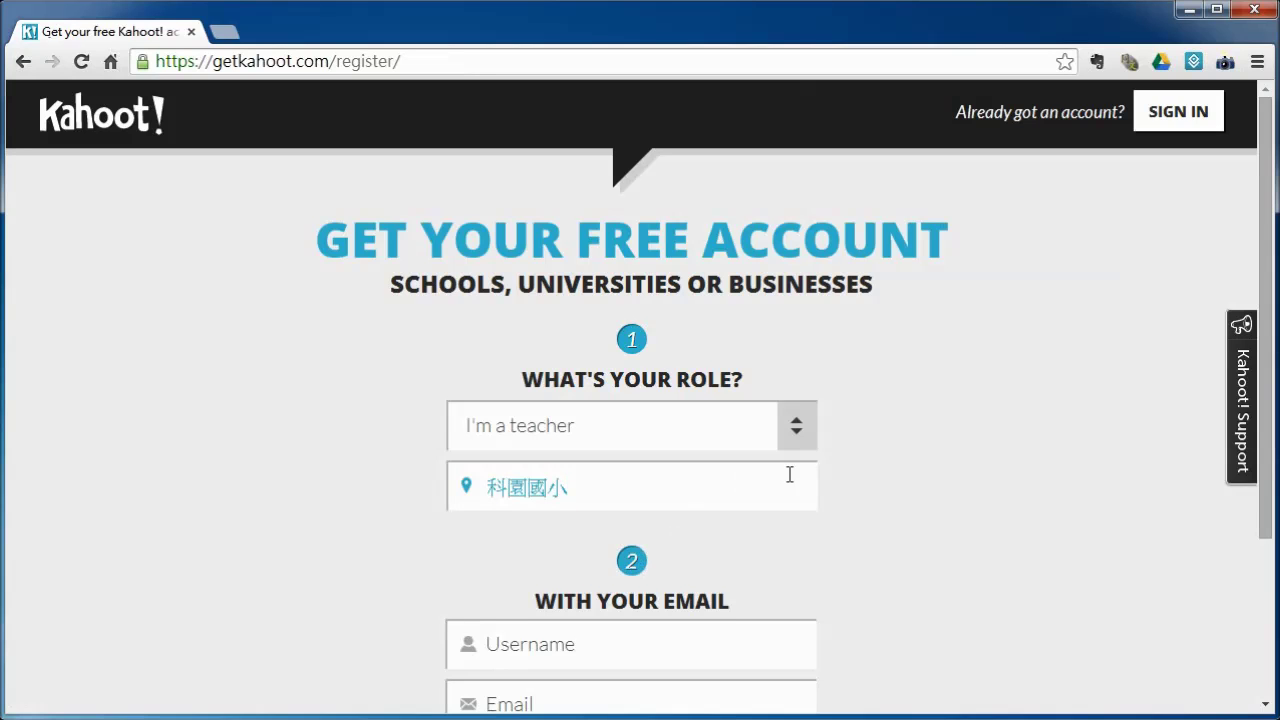
{"action": "left_click_drag", "start_coordinate": [1274, 345], "coordinate": [1276, 510]}
{"action": "left_click", "coordinate": [589, 419]}
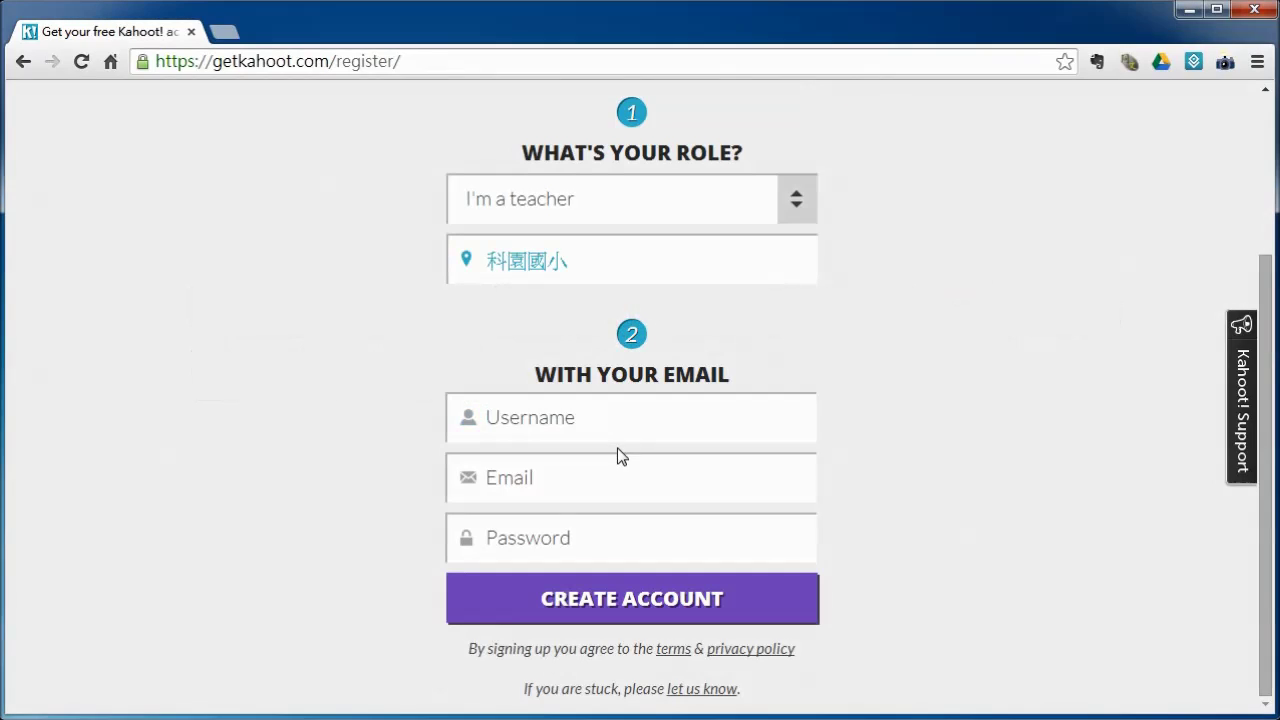
{"action": "key", "text": "shift"}
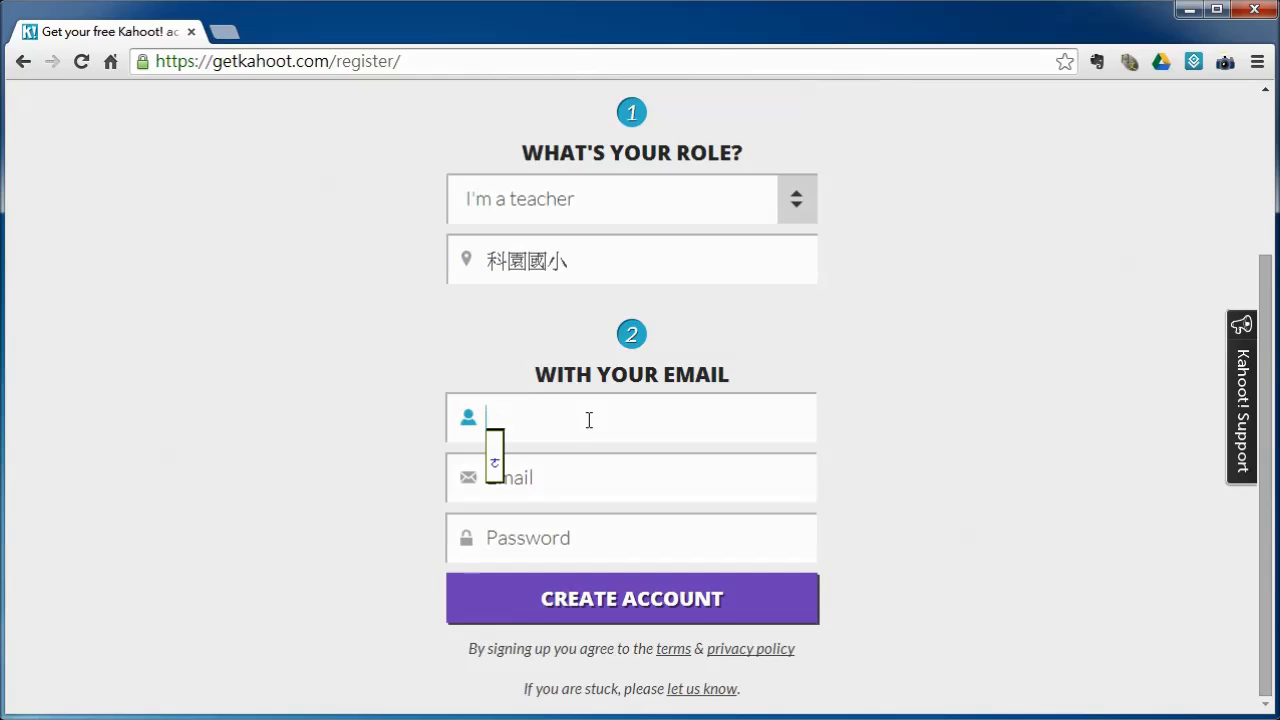
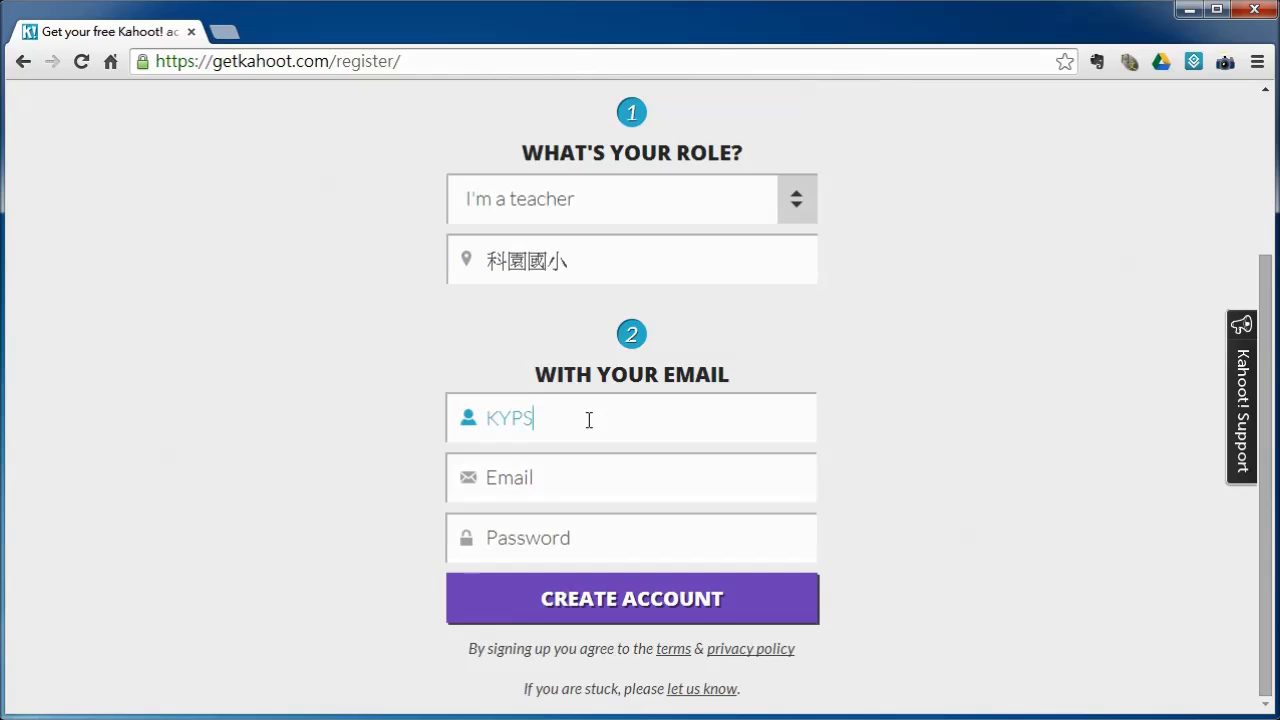
Fill in the account e-mail and password, then submit to create the account.
{"action": "left_click", "coordinate": [602, 483]}
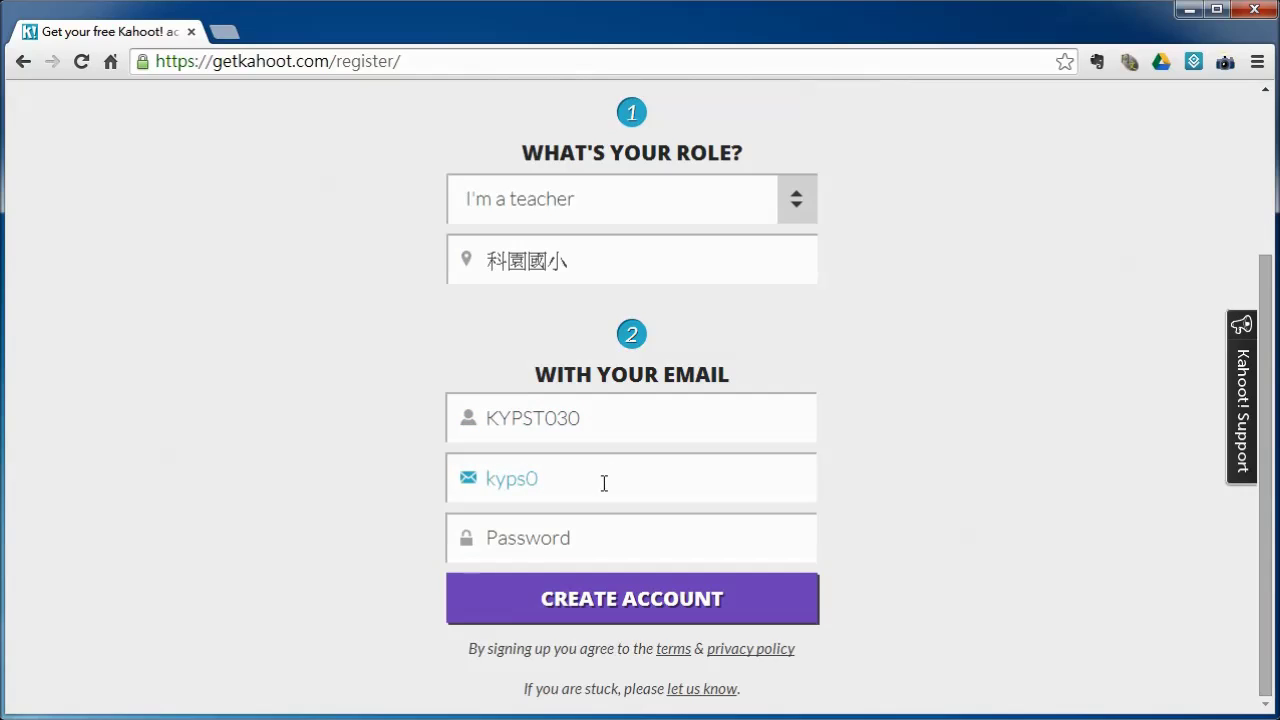
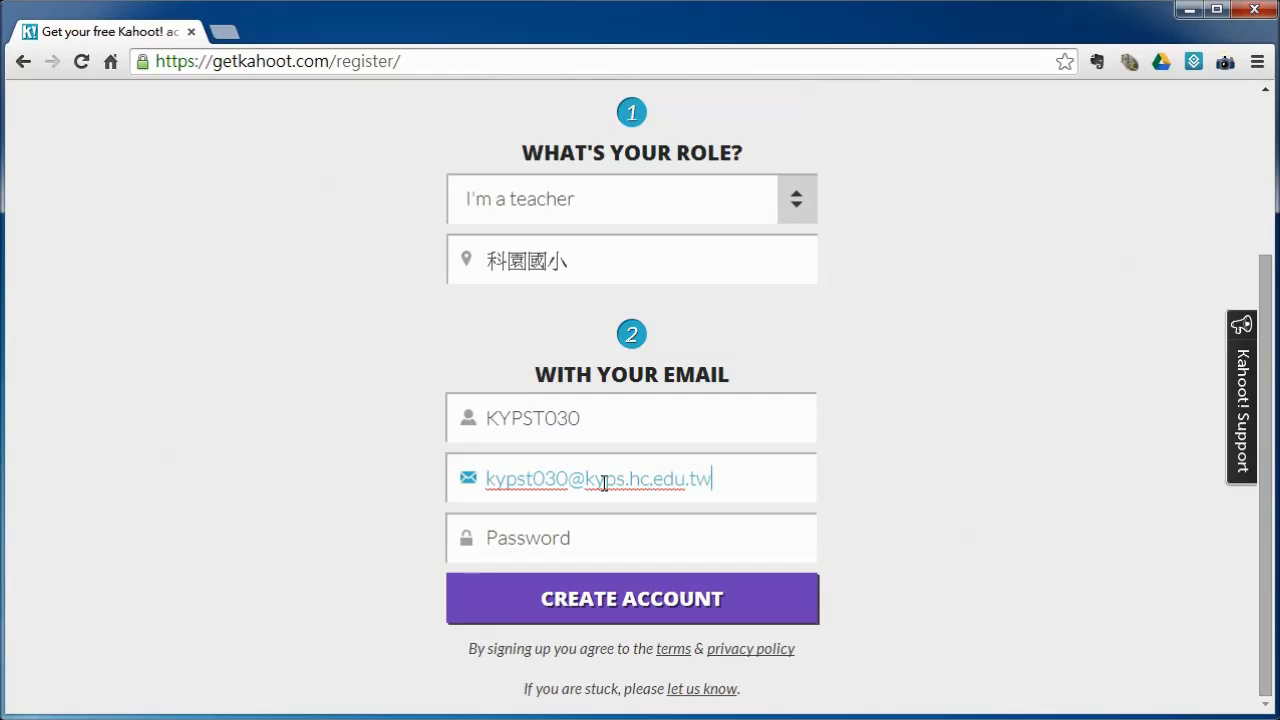
{"action": "key", "text": "Tab"}
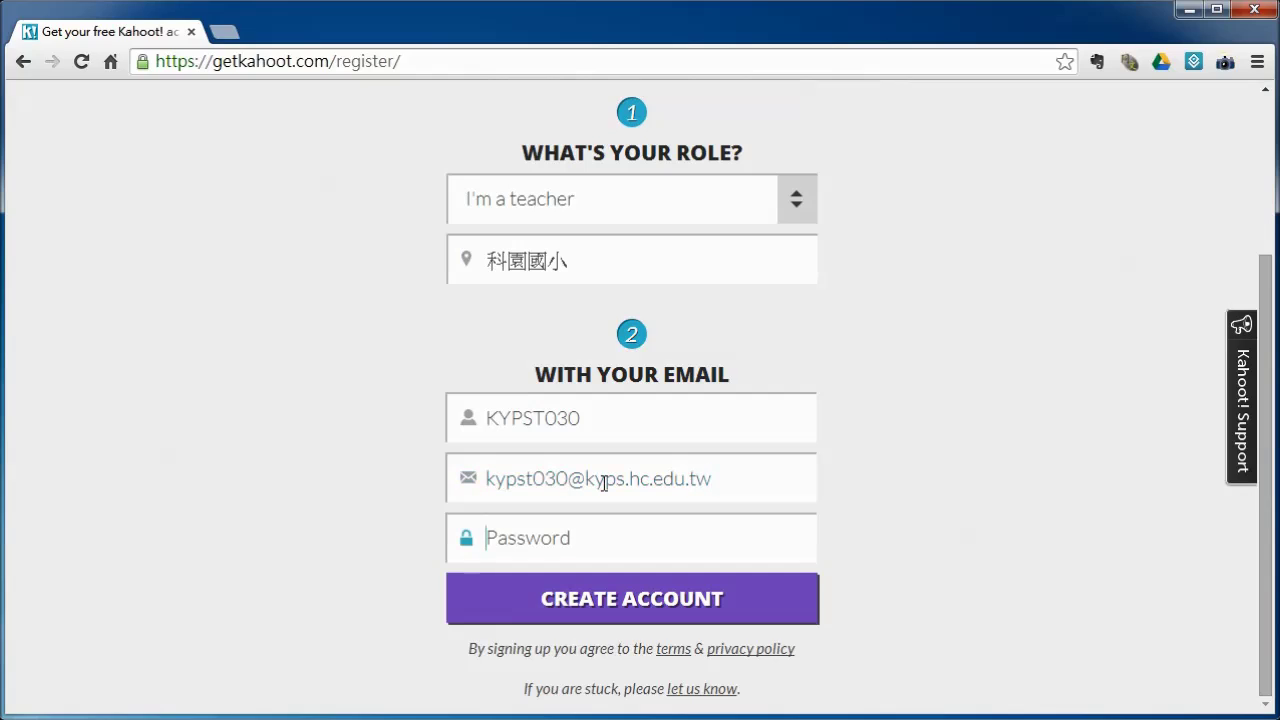
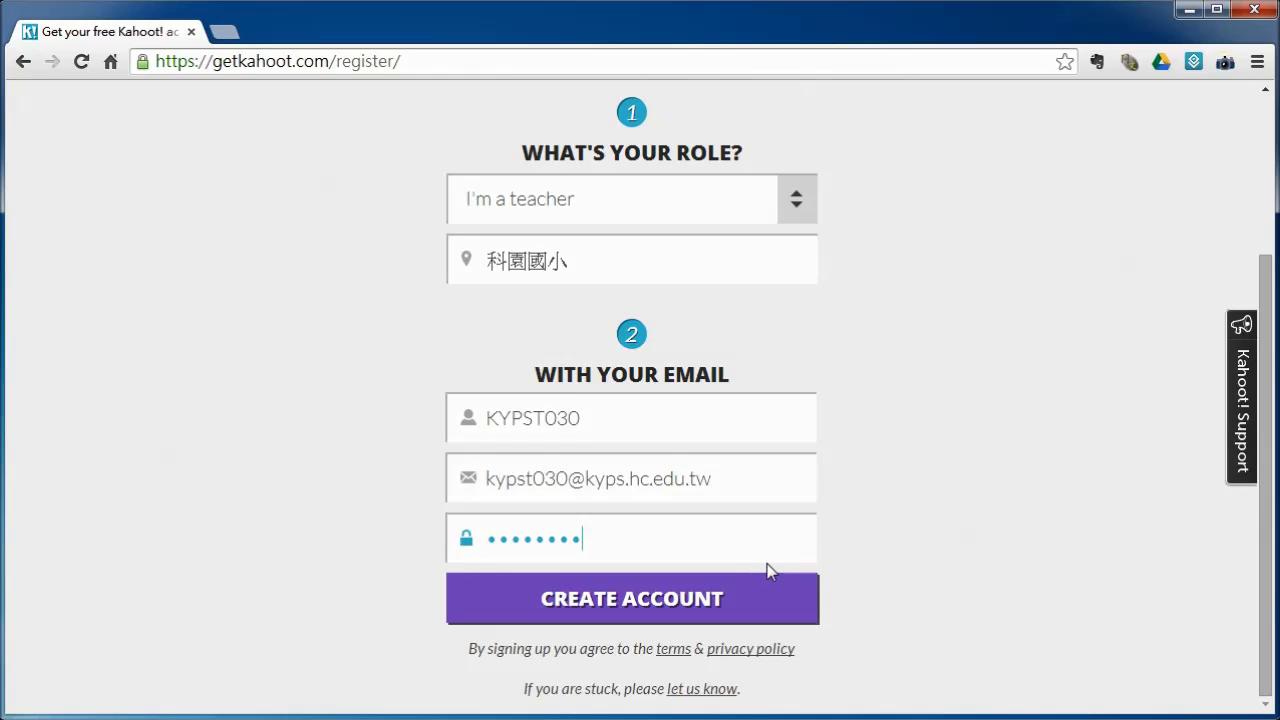
{"action": "left_click", "coordinate": [659, 603]}
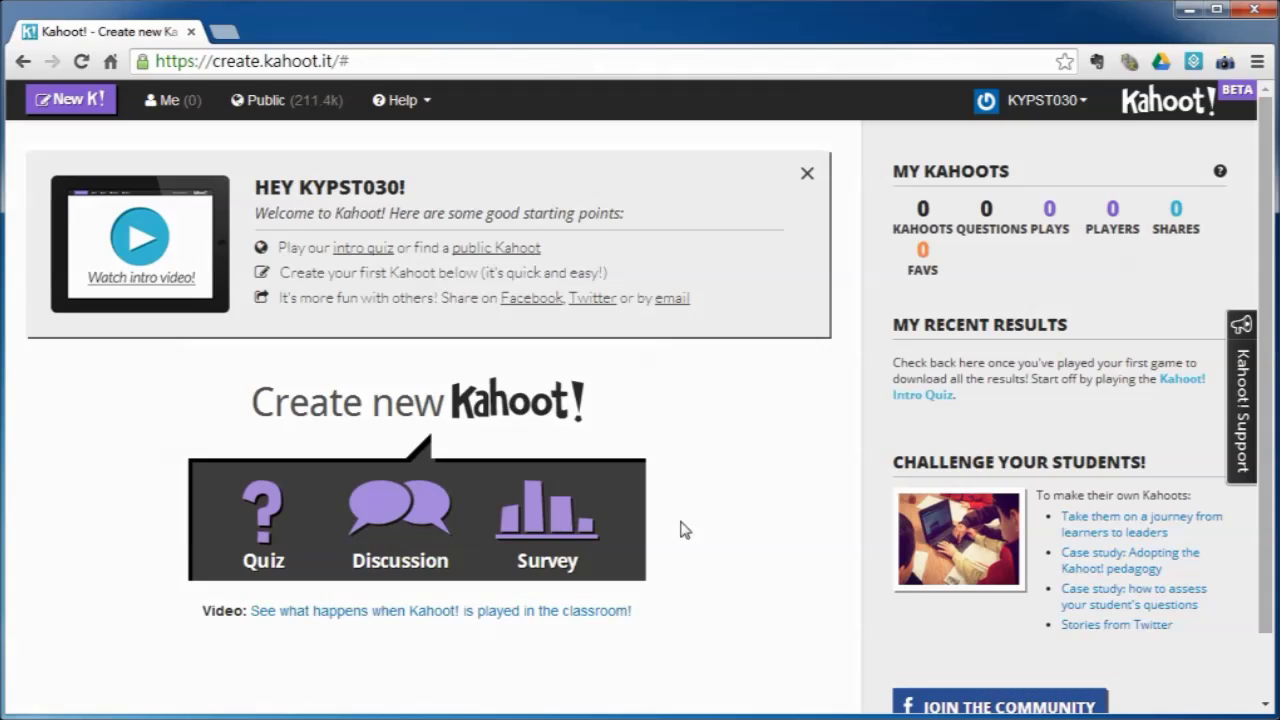
Create a new quiz titled 用KAHOOT測驗英文 and open its Question 1 editor.
{"action": "left_click", "coordinate": [263, 508]}
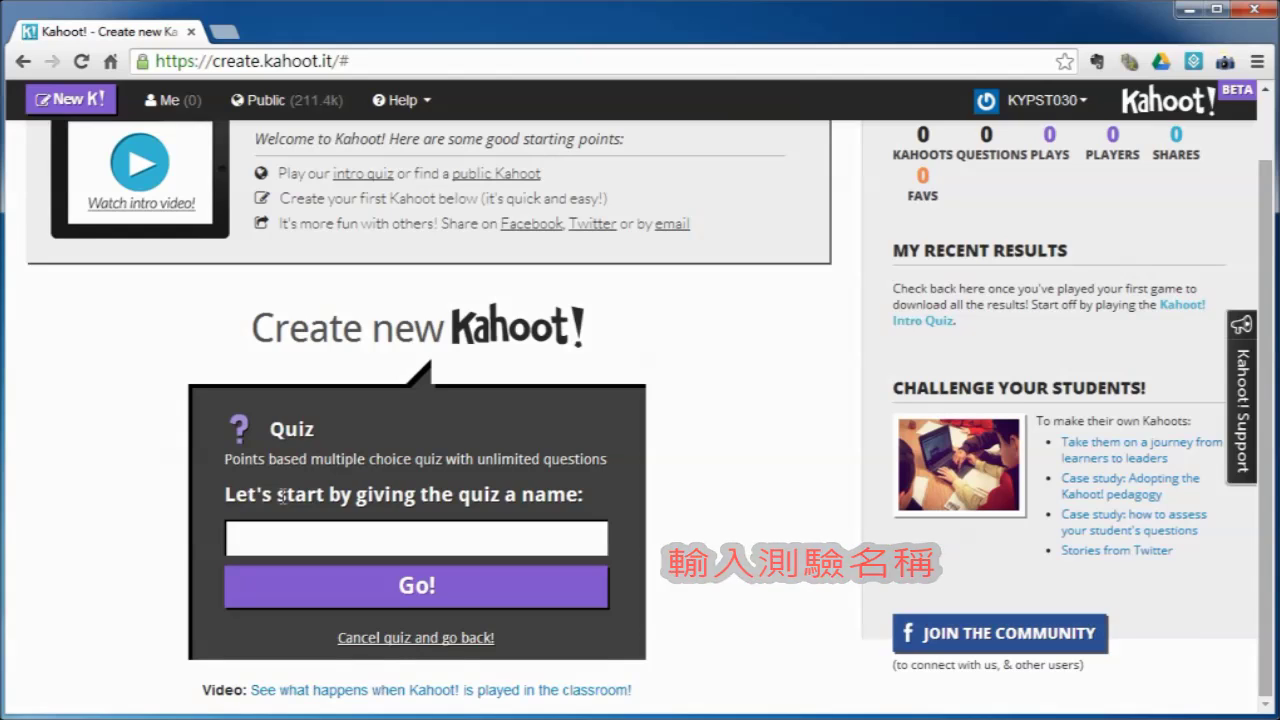
{"action": "type", "text": "KAHOOT"}
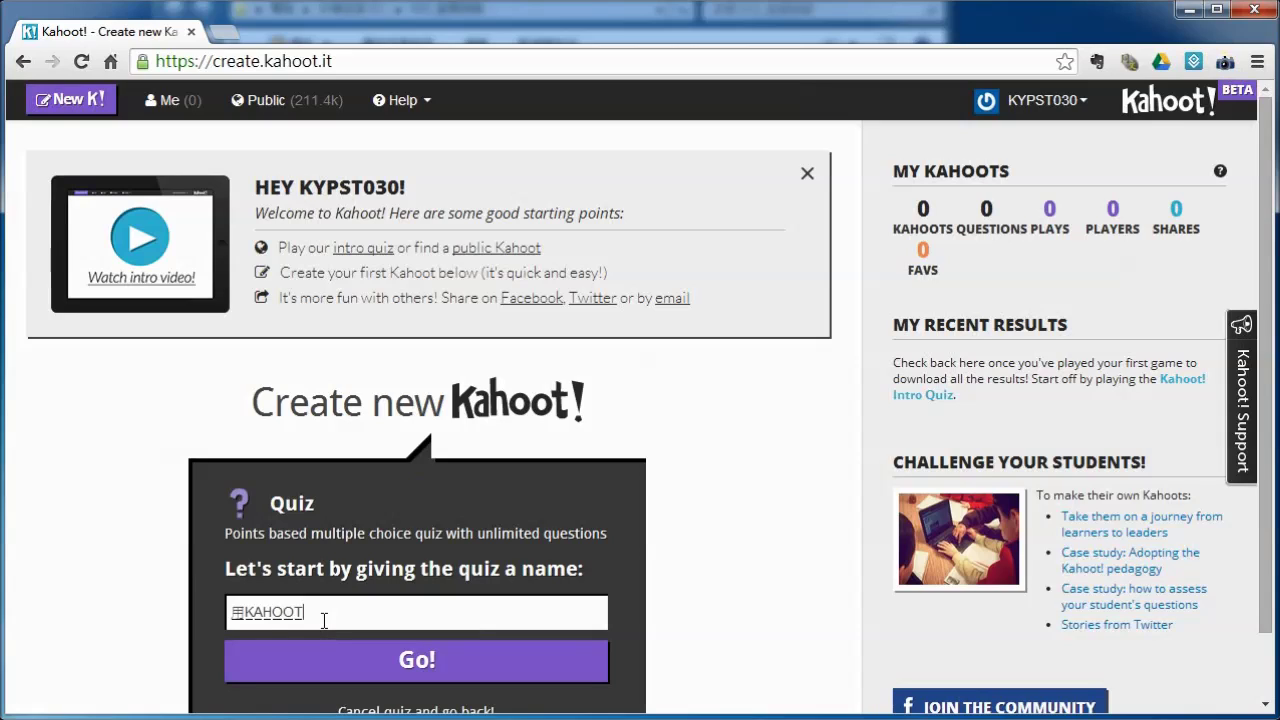
{"action": "type", "text": "測驗英文"}
{"action": "key", "text": "Return"}
{"action": "left_click", "coordinate": [397, 664]}
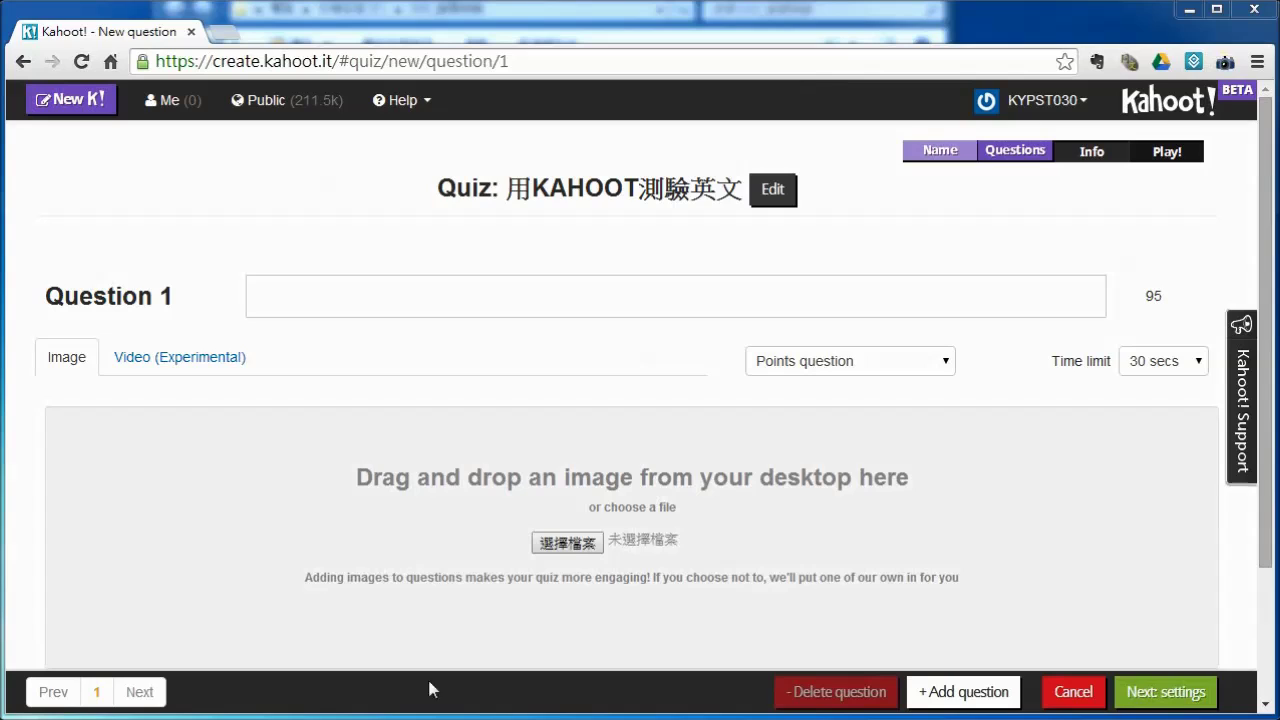
Enter 請選出圖片正確的英文 as the Question 1 text.
{"action": "left_click", "coordinate": [380, 297]}
{"action": "type", "text": "請選"}
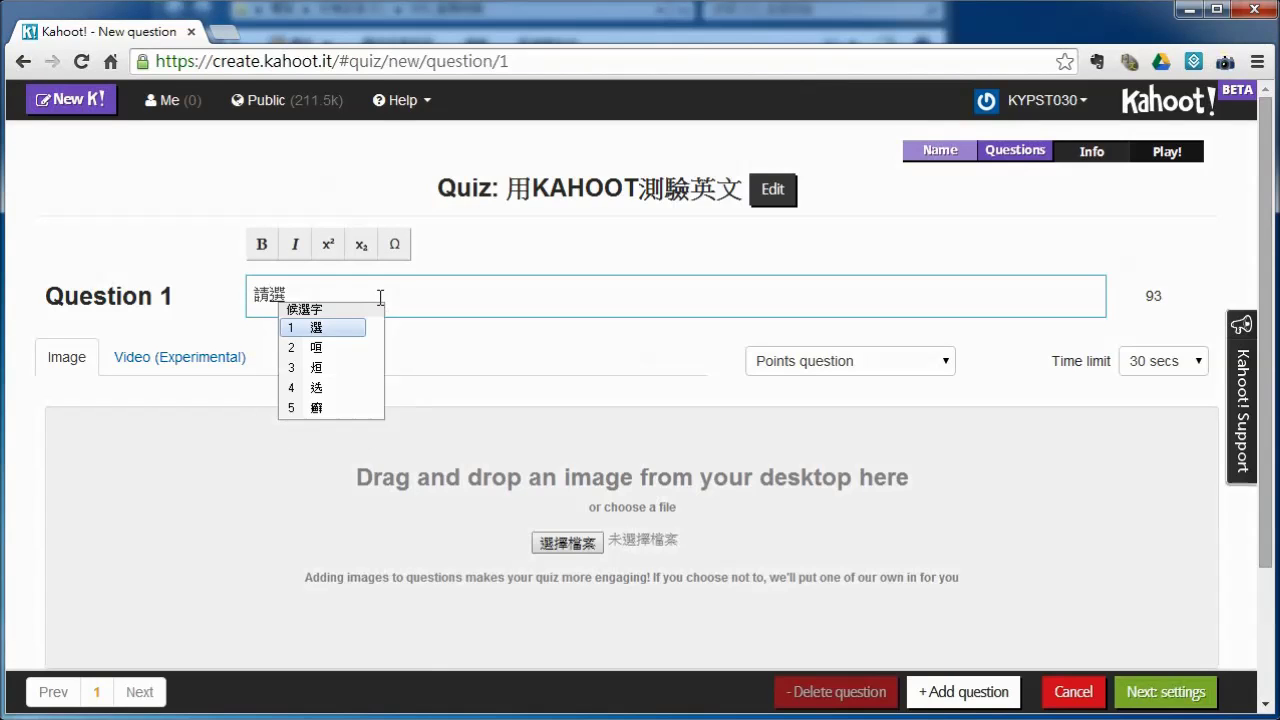
{"action": "type", "text": "出"}
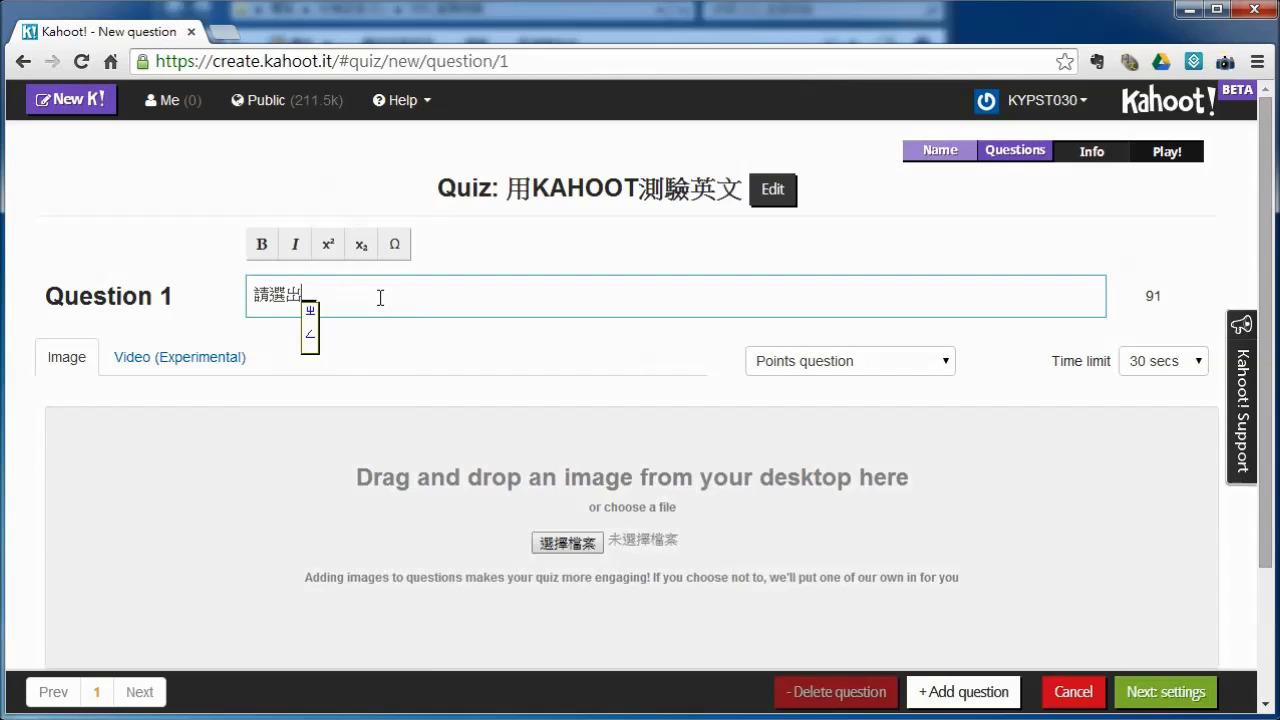
{"action": "type", "text": "圖片鄭"}
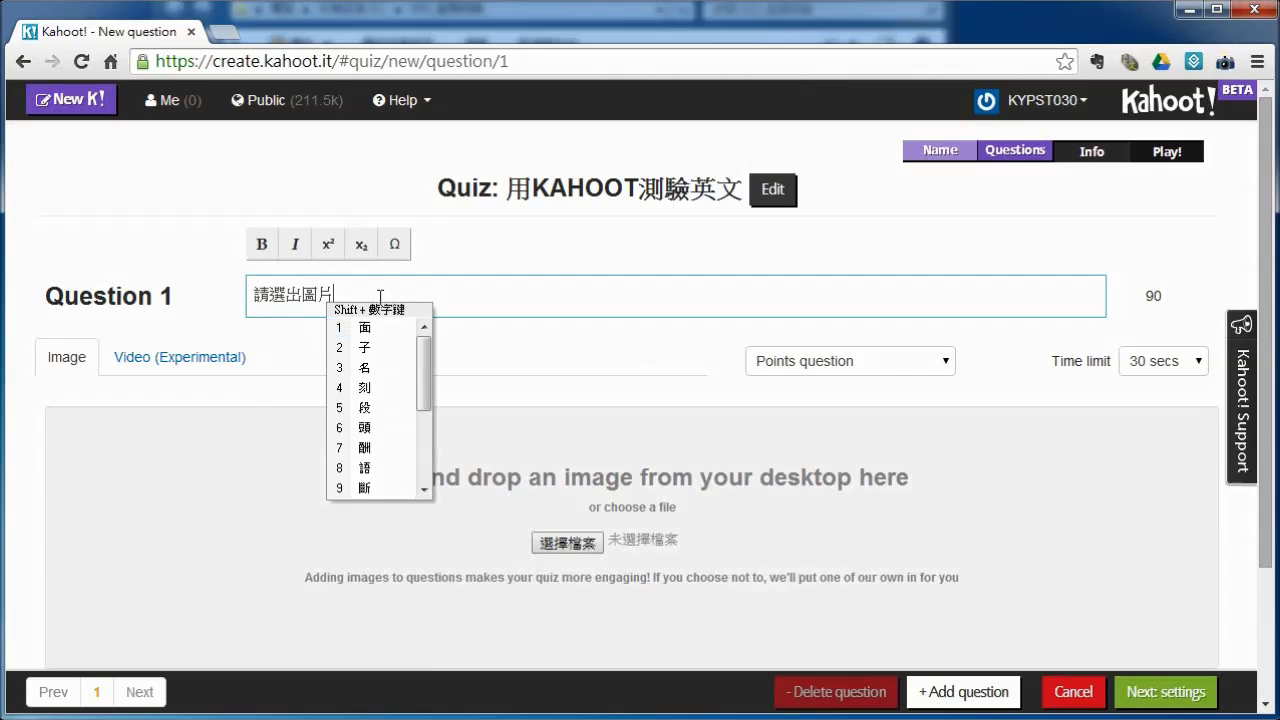
{"action": "key", "text": "BackSpace"}
{"action": "type", "text": "鄭2確的英文"}
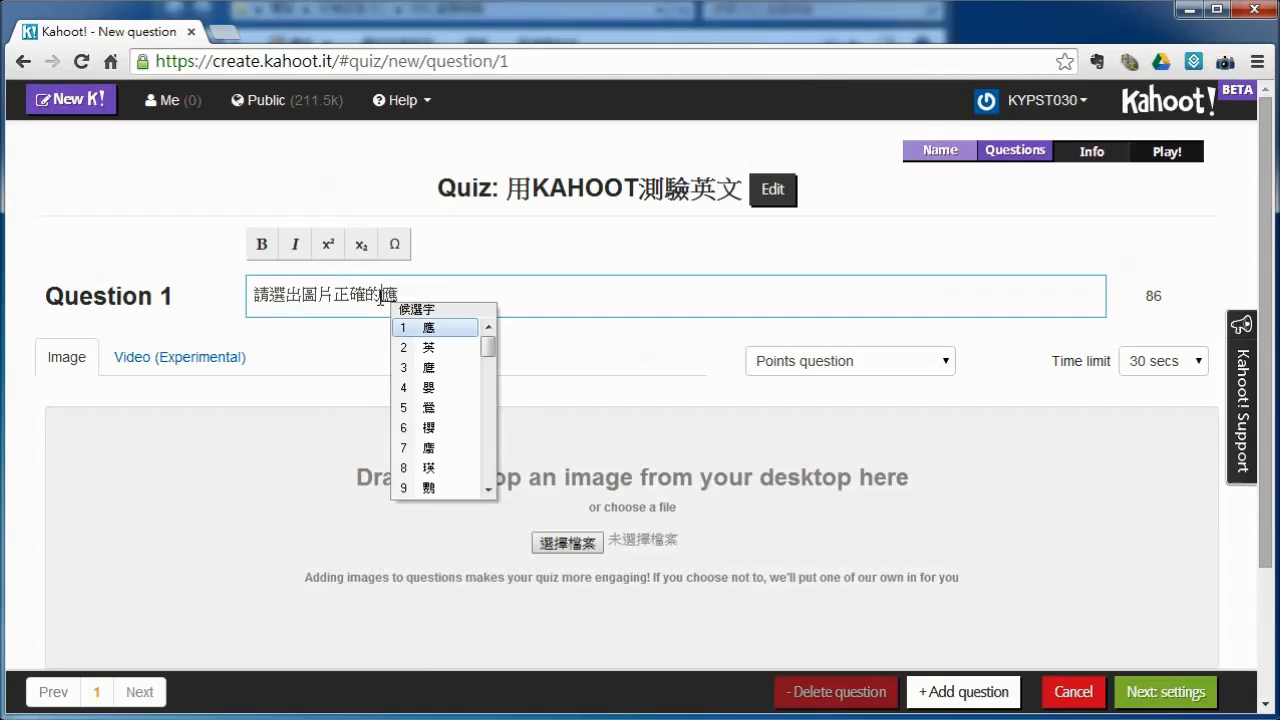
{"action": "key", "text": "Return"}
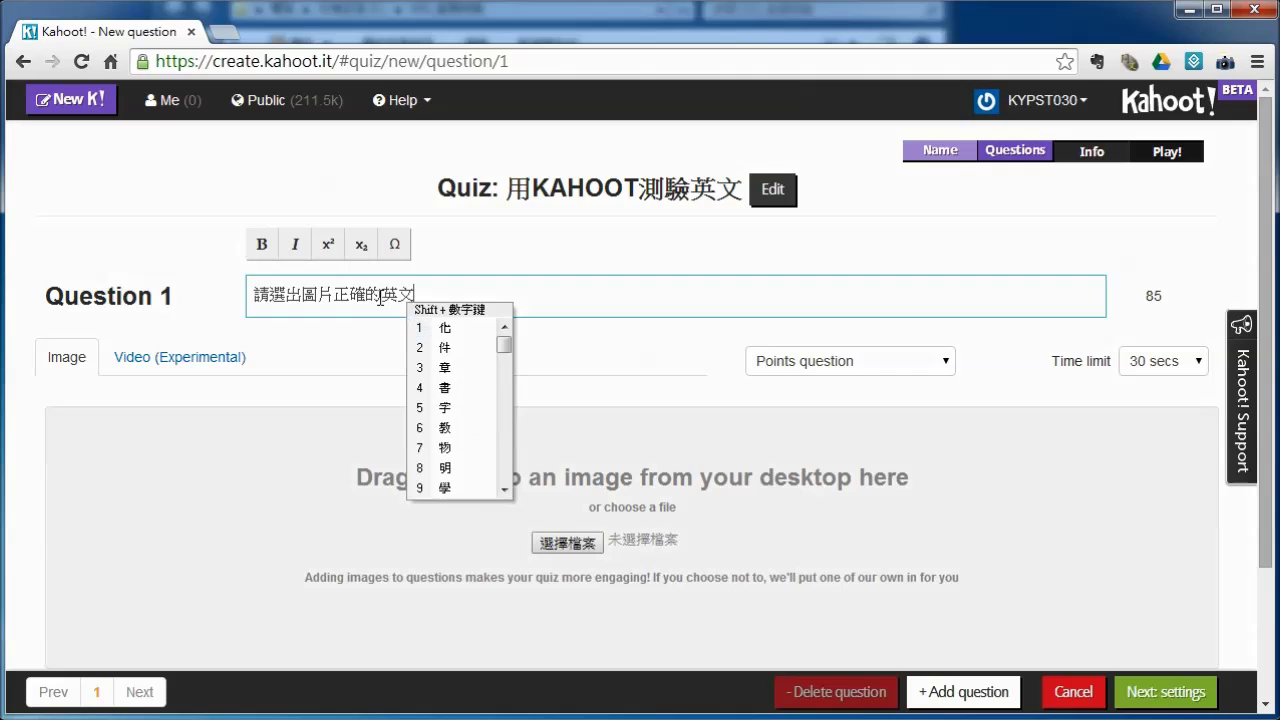
{"action": "left_click", "coordinate": [195, 468]}
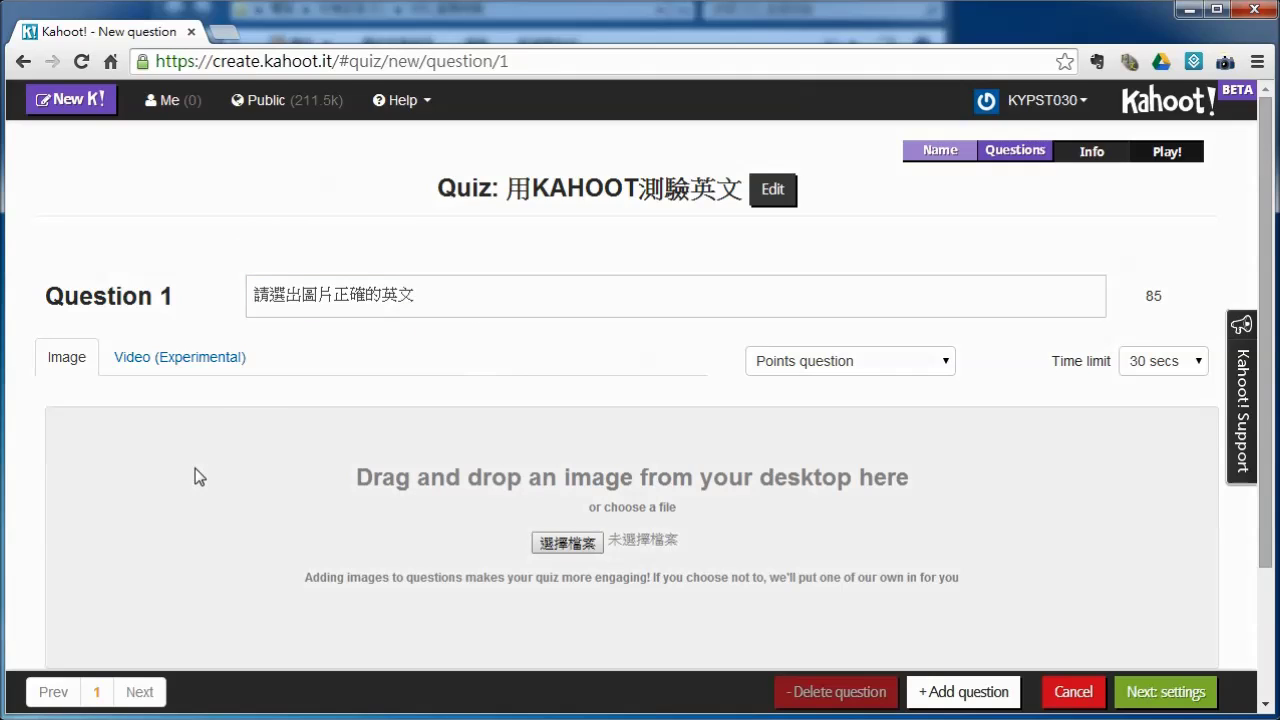
{"action": "scroll", "coordinate": [243, 471], "scroll_direction": "down", "scroll_amount": 1}
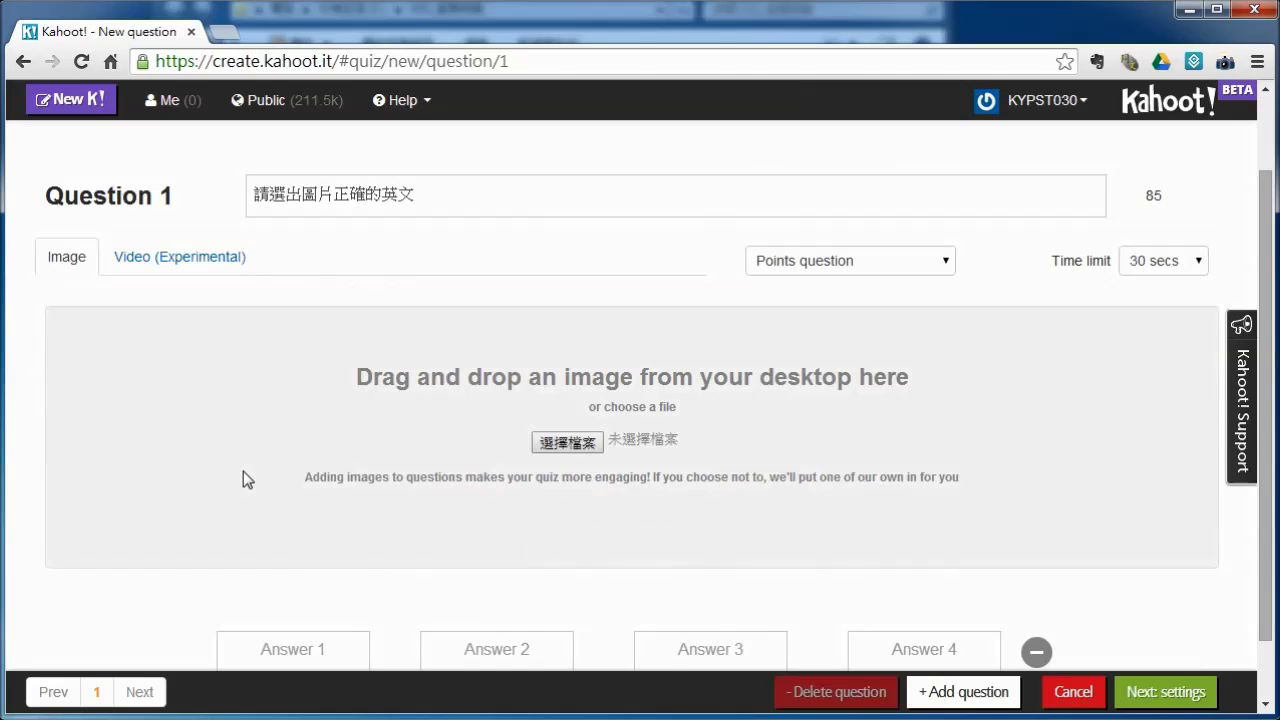
Upload the 繡球花 sample photo from Pictures as Question 1's image.
{"action": "left_click", "coordinate": [585, 449]}
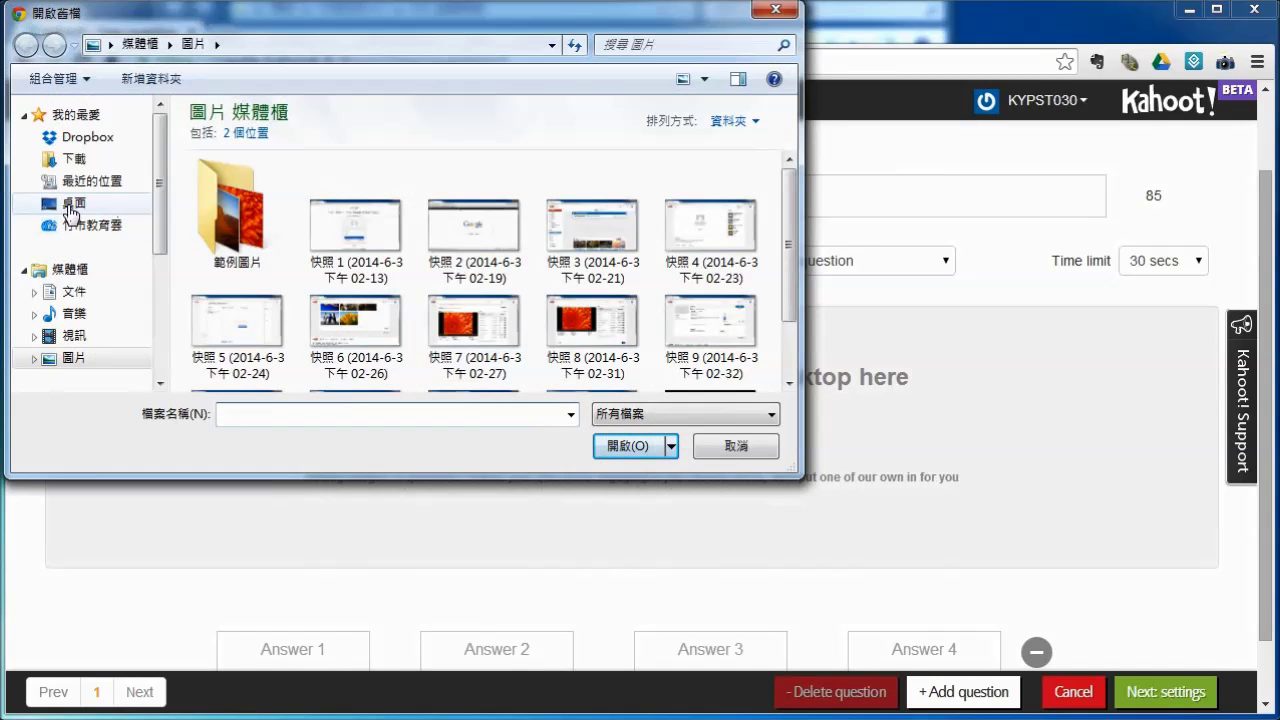
{"action": "left_click", "coordinate": [55, 362]}
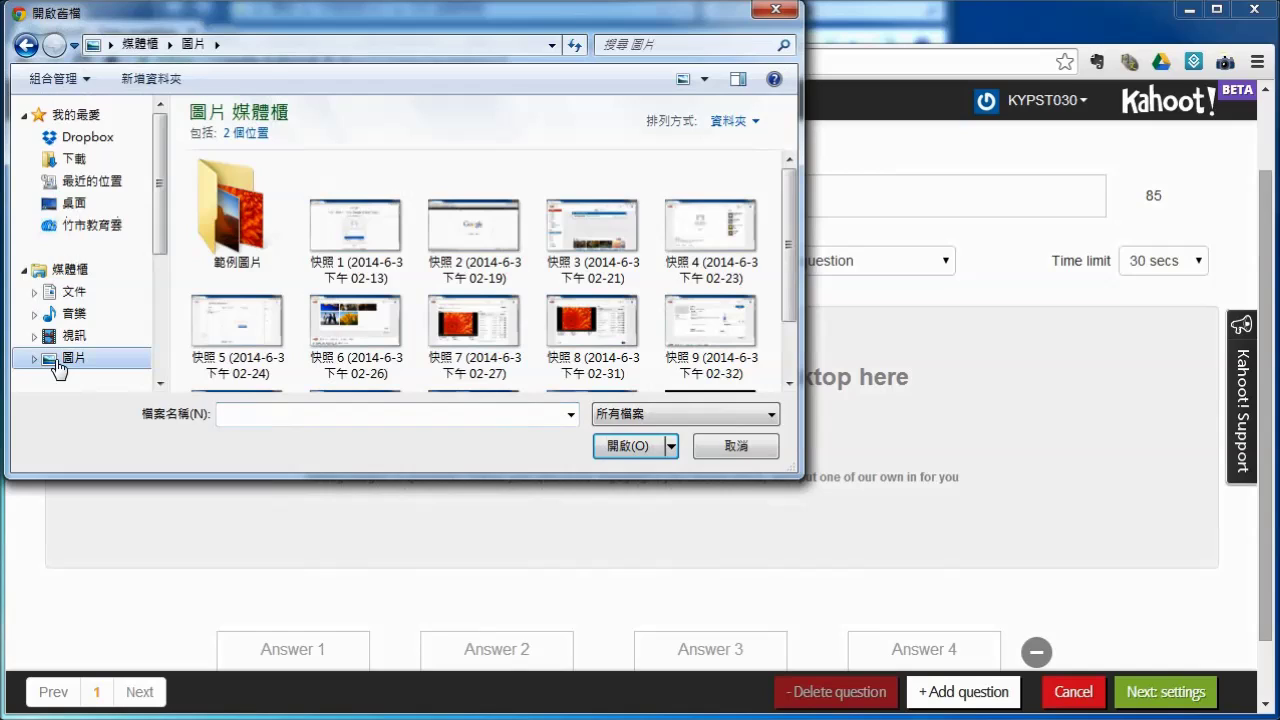
{"action": "double_click", "coordinate": [227, 210]}
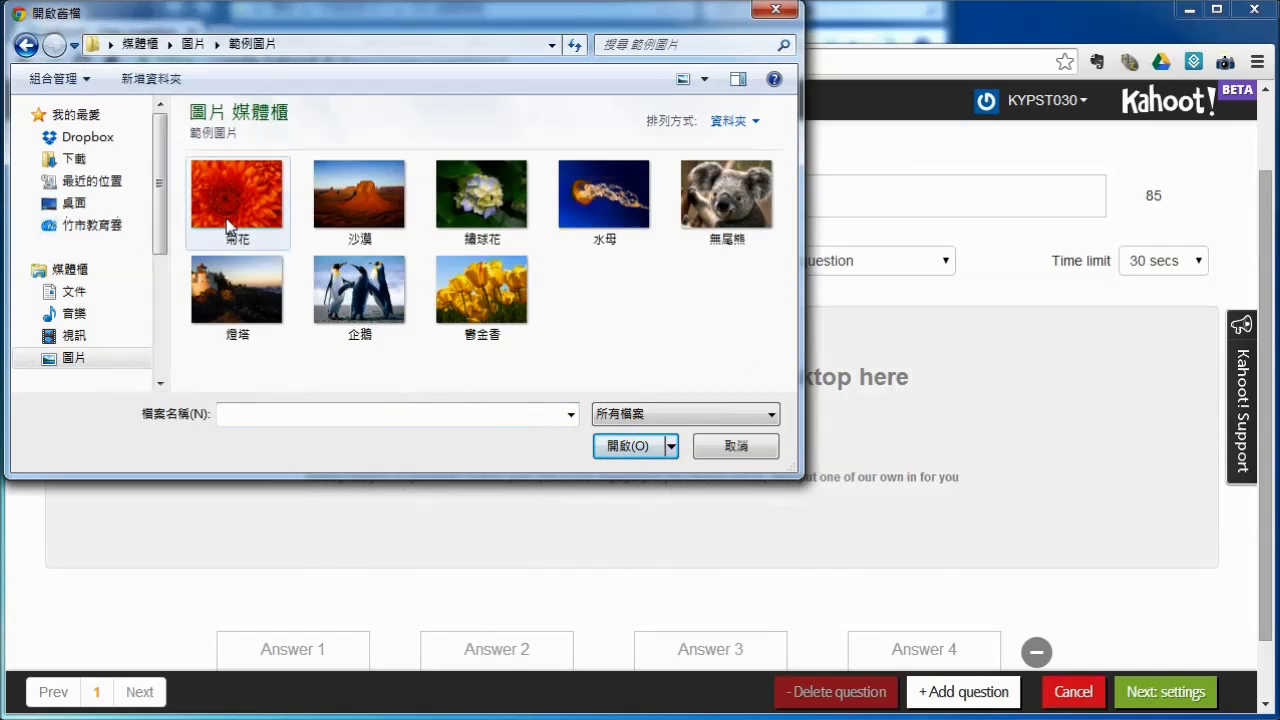
{"action": "left_click", "coordinate": [494, 191]}
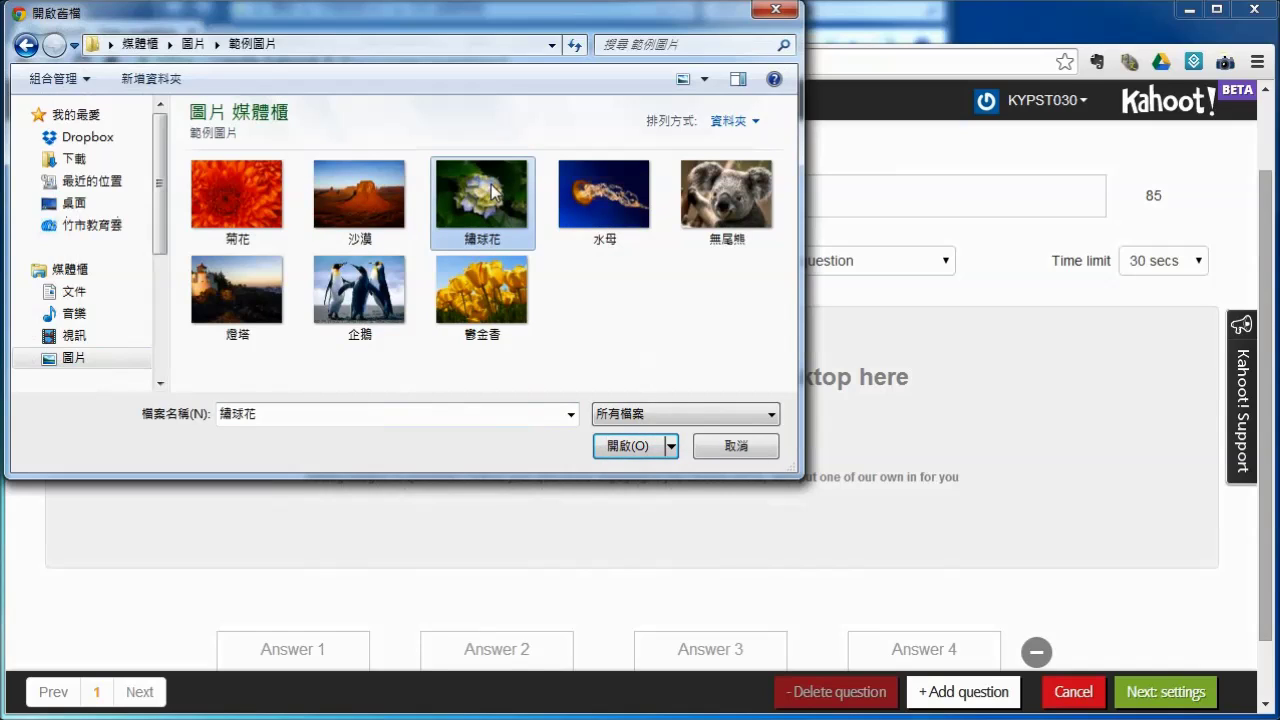
{"action": "left_click", "coordinate": [630, 450]}
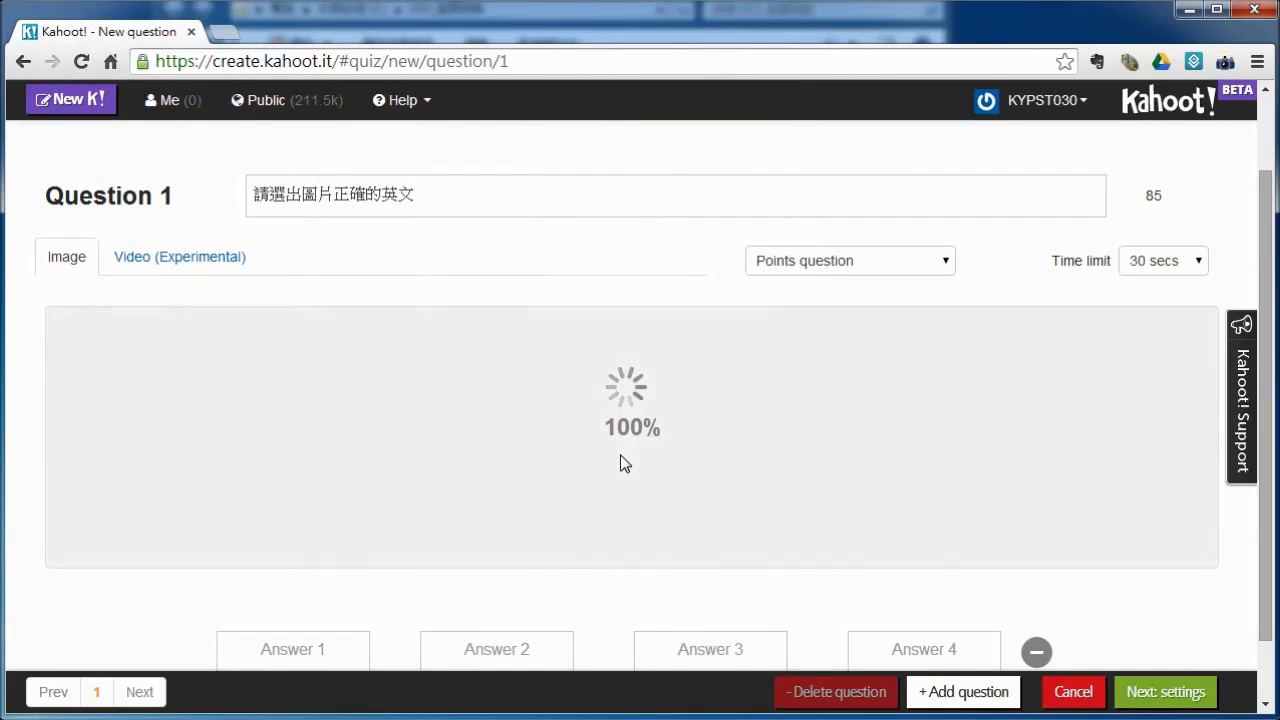
Enter answers pig, flower, cat and dog, mark flower correct, and add Question 2.
{"action": "scroll", "coordinate": [620, 462], "scroll_direction": "down", "scroll_amount": 1}
{"action": "left_click", "coordinate": [313, 586]}
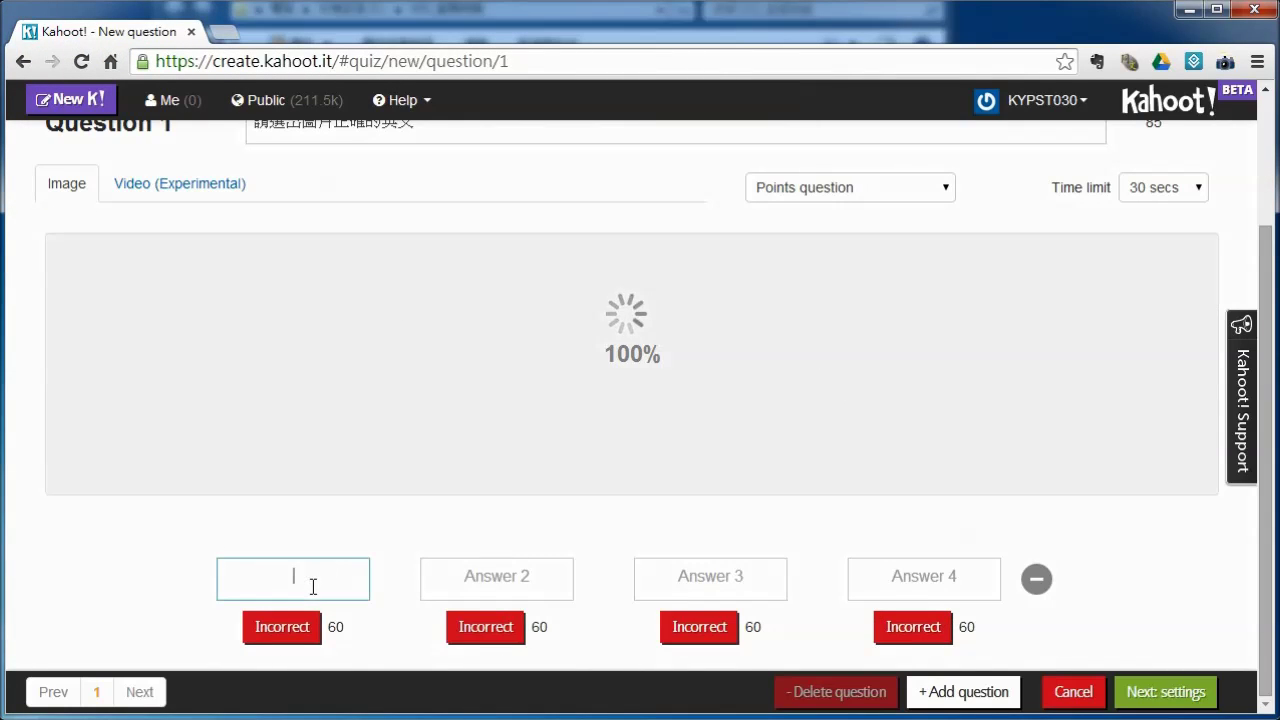
{"action": "type", "text": "ㄣ"}
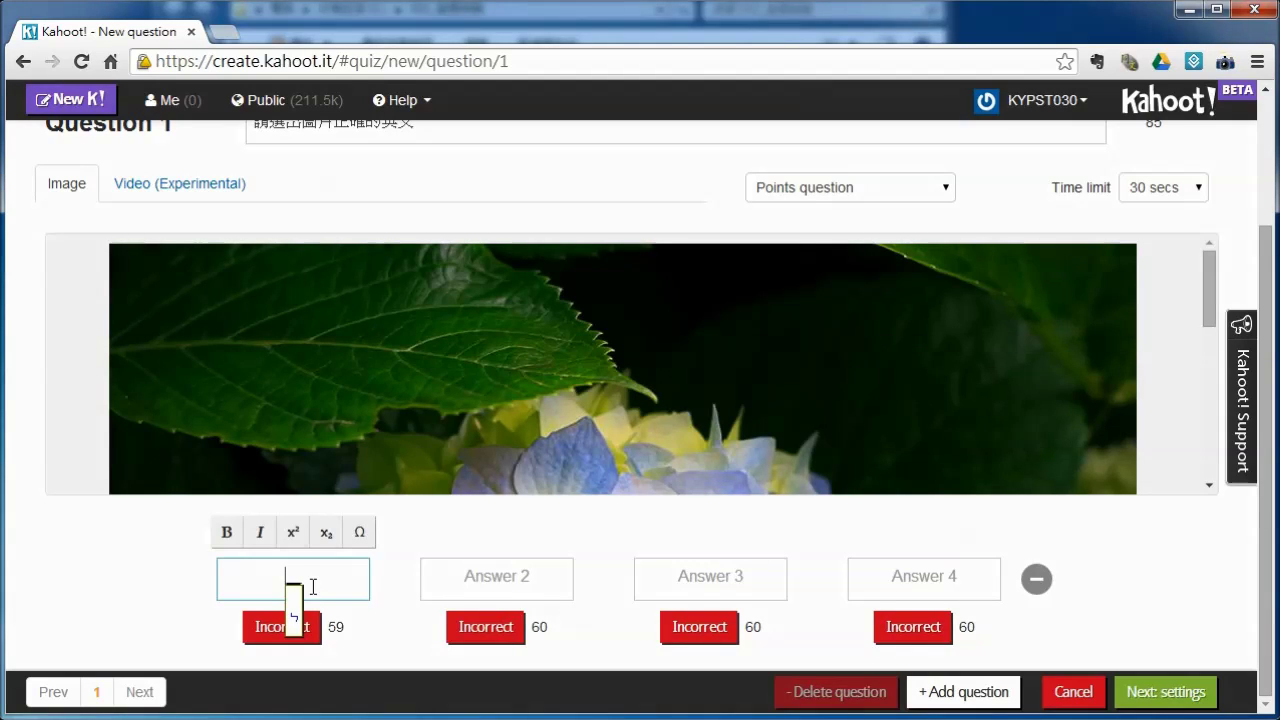
{"action": "key", "text": "shift"}
{"action": "type", "text": "ig"}
{"action": "left_click", "coordinate": [527, 576]}
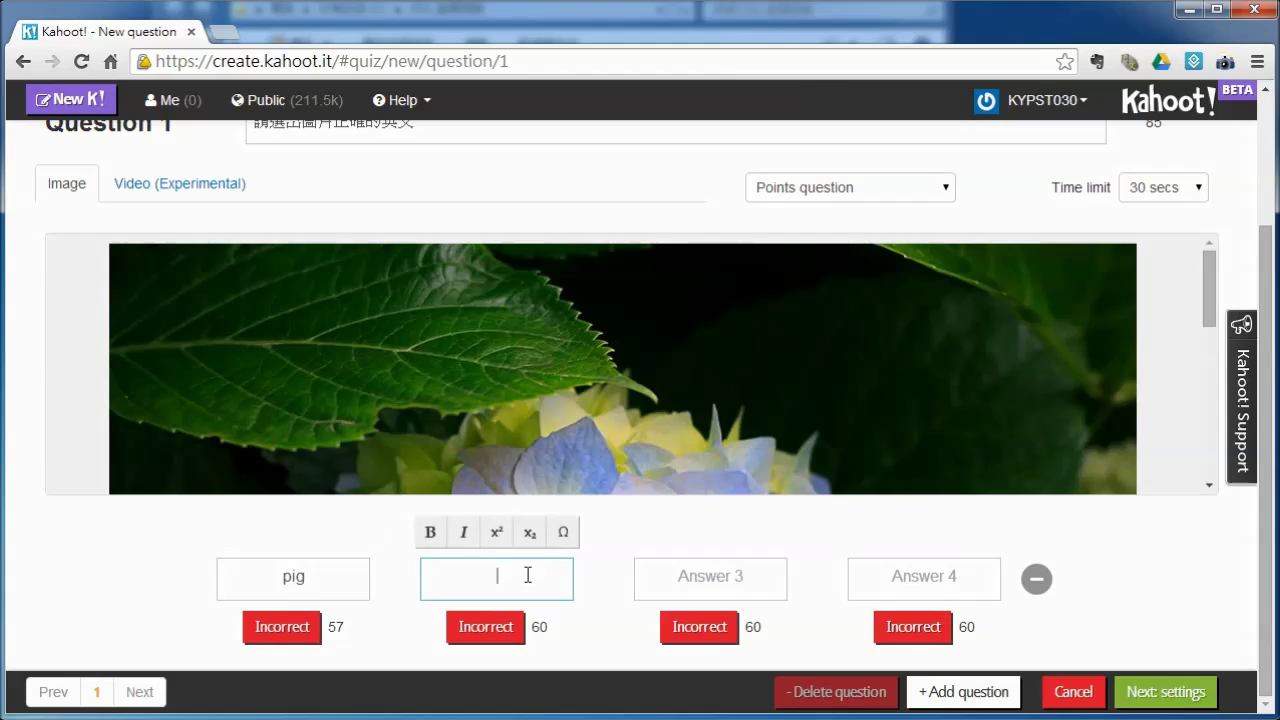
{"action": "type", "text": "flower"}
{"action": "left_click", "coordinate": [682, 580]}
{"action": "type", "text": "c"}
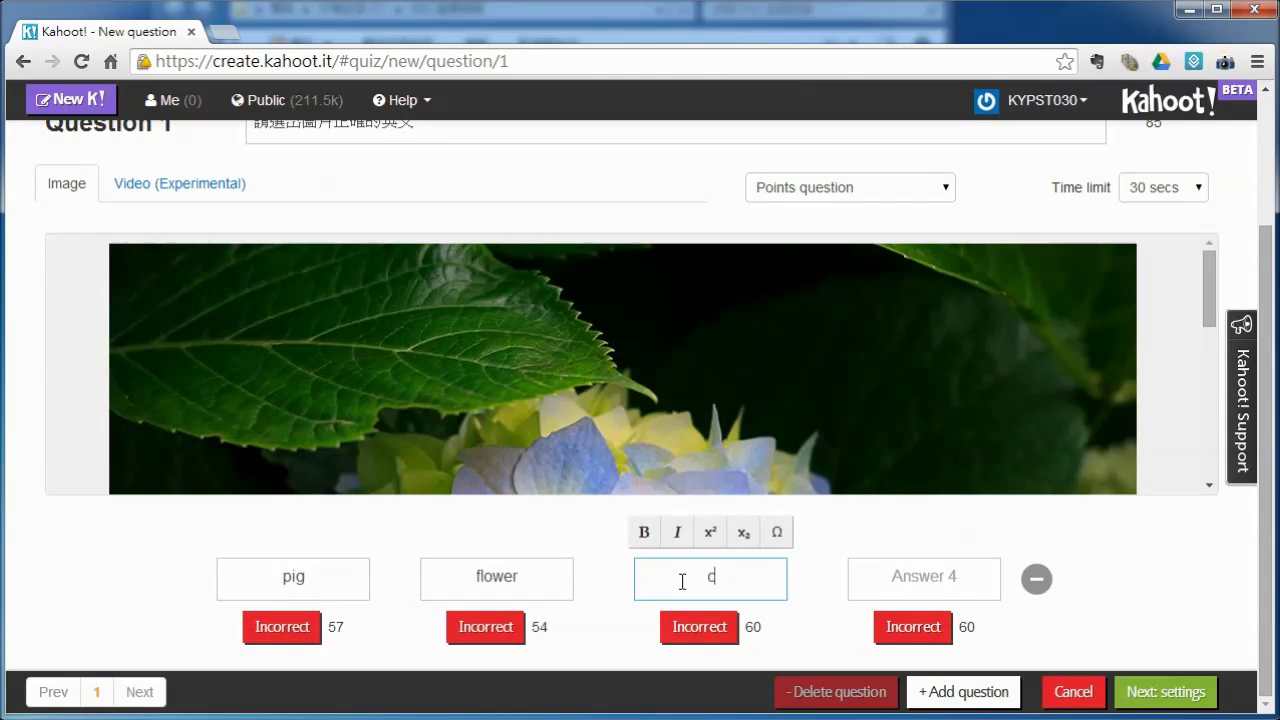
{"action": "type", "text": "at"}
{"action": "left_click", "coordinate": [920, 578]}
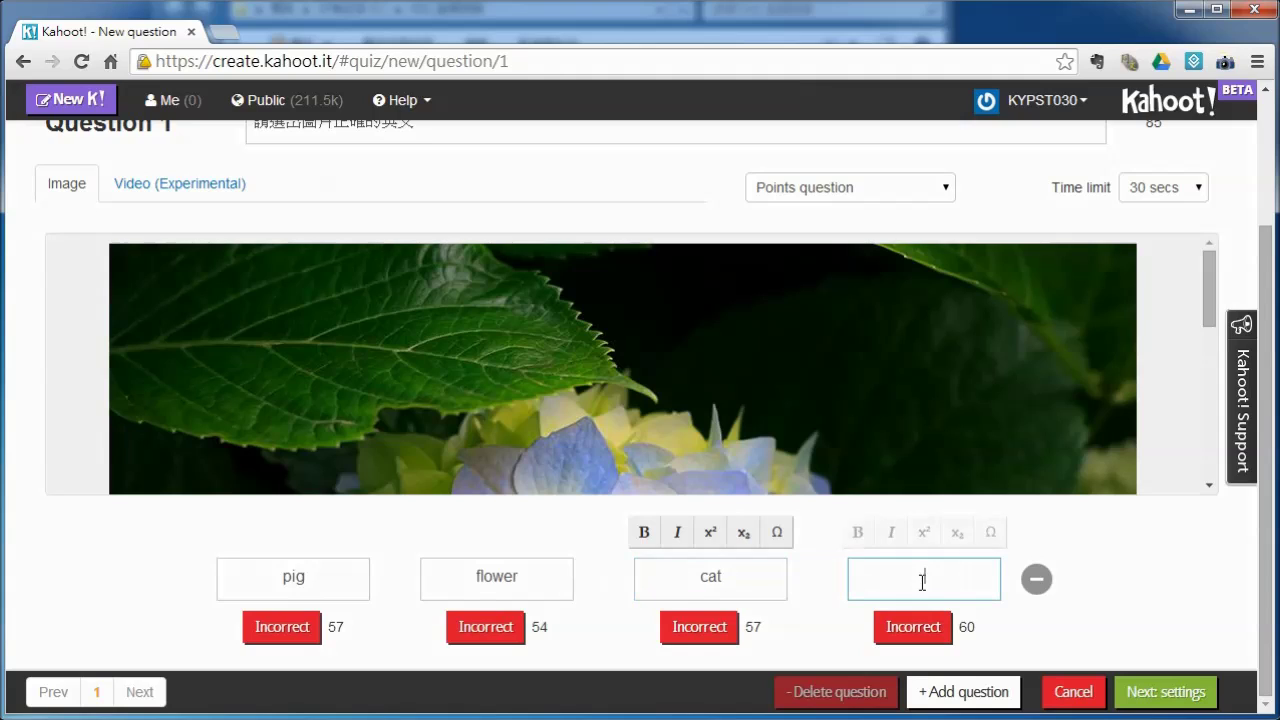
{"action": "type", "text": "do"}
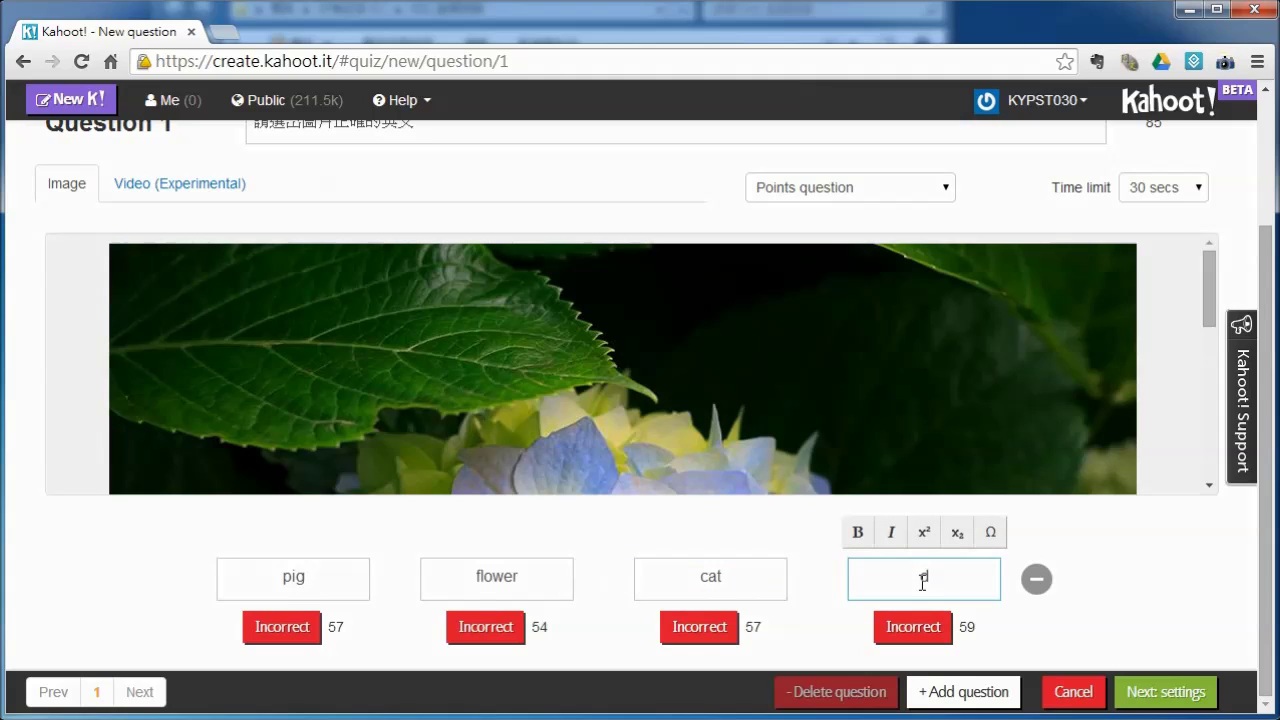
{"action": "type", "text": "g"}
{"action": "left_click", "coordinate": [470, 636]}
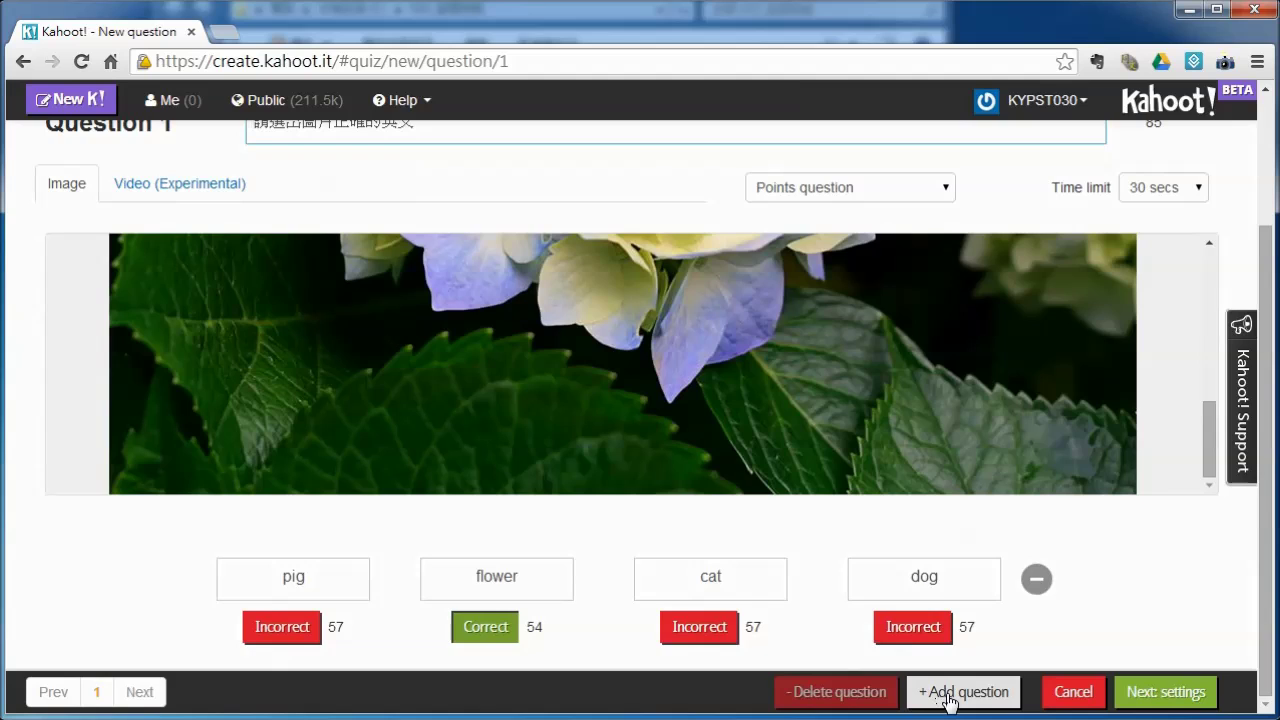
{"action": "left_click", "coordinate": [948, 700]}
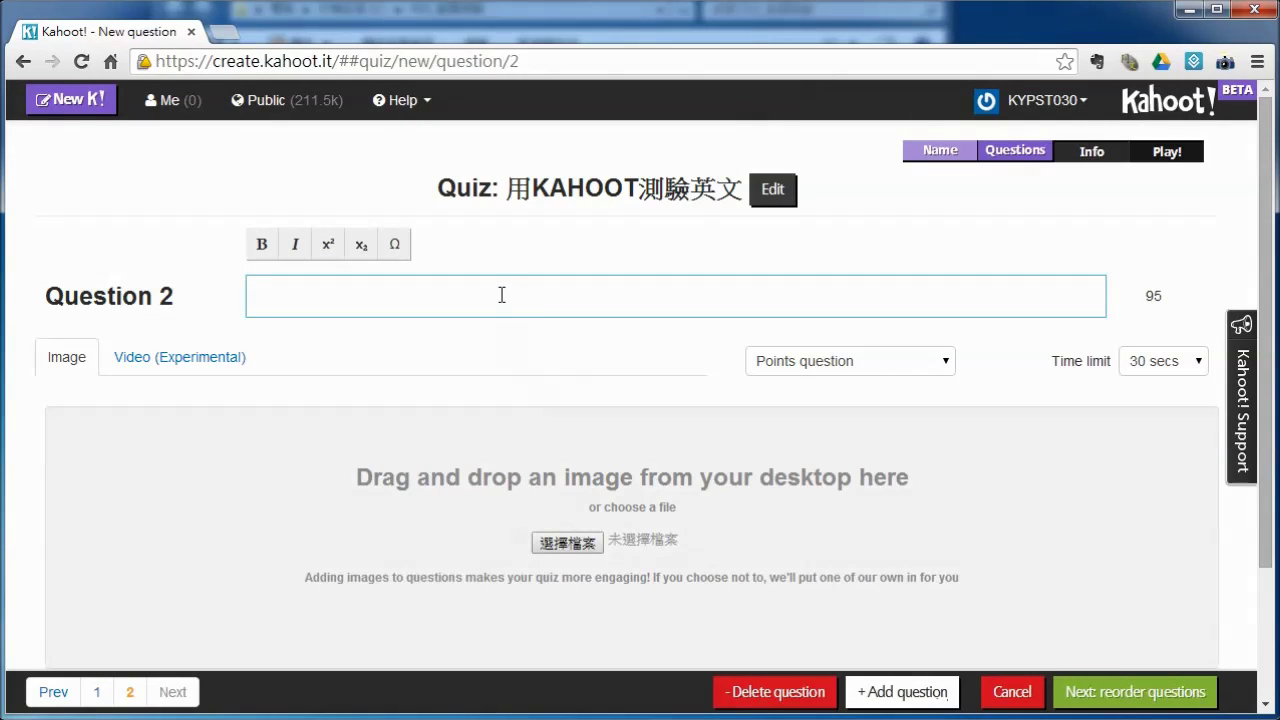
Write Question 2's prompt asking for the correct translation and upload 圖片1 as its image.
{"action": "type", "text": "請選"}
{"action": "type", "text": "出正卻"}
{"action": "type", "text": "確的番"}
{"action": "type", "text": "譯"}
{"action": "key", "text": "Return"}
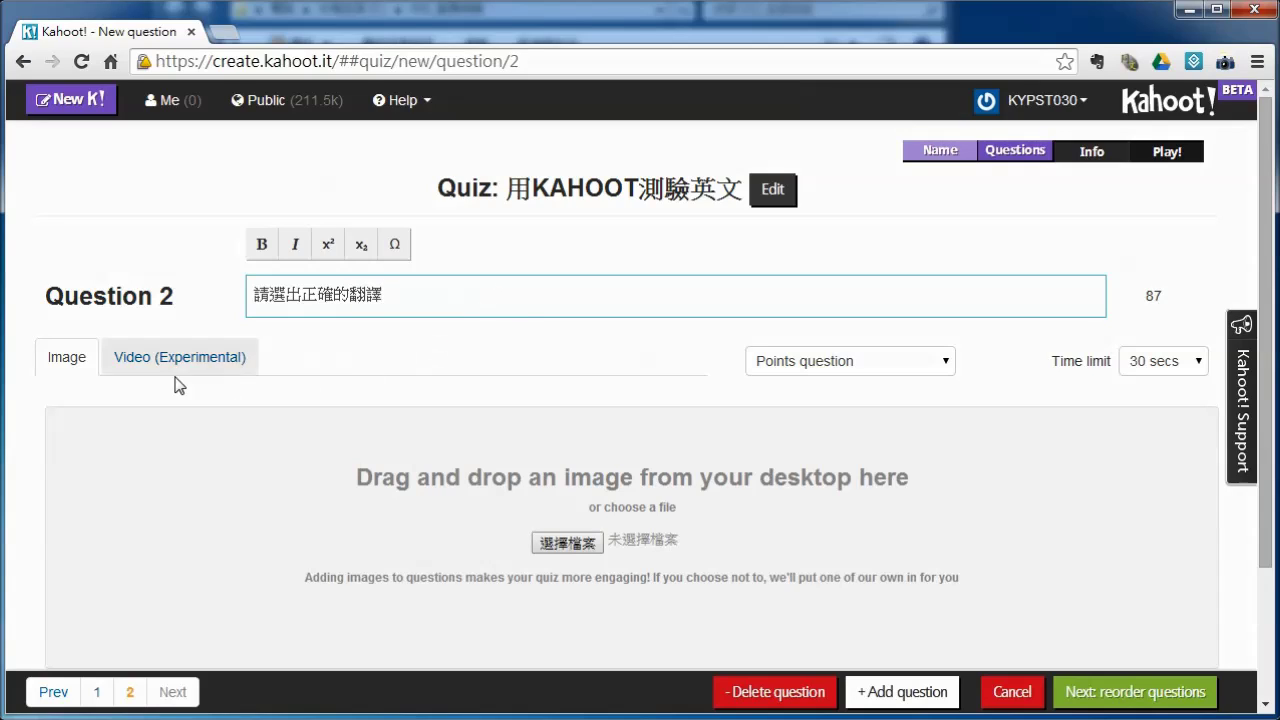
{"action": "left_click", "coordinate": [569, 545]}
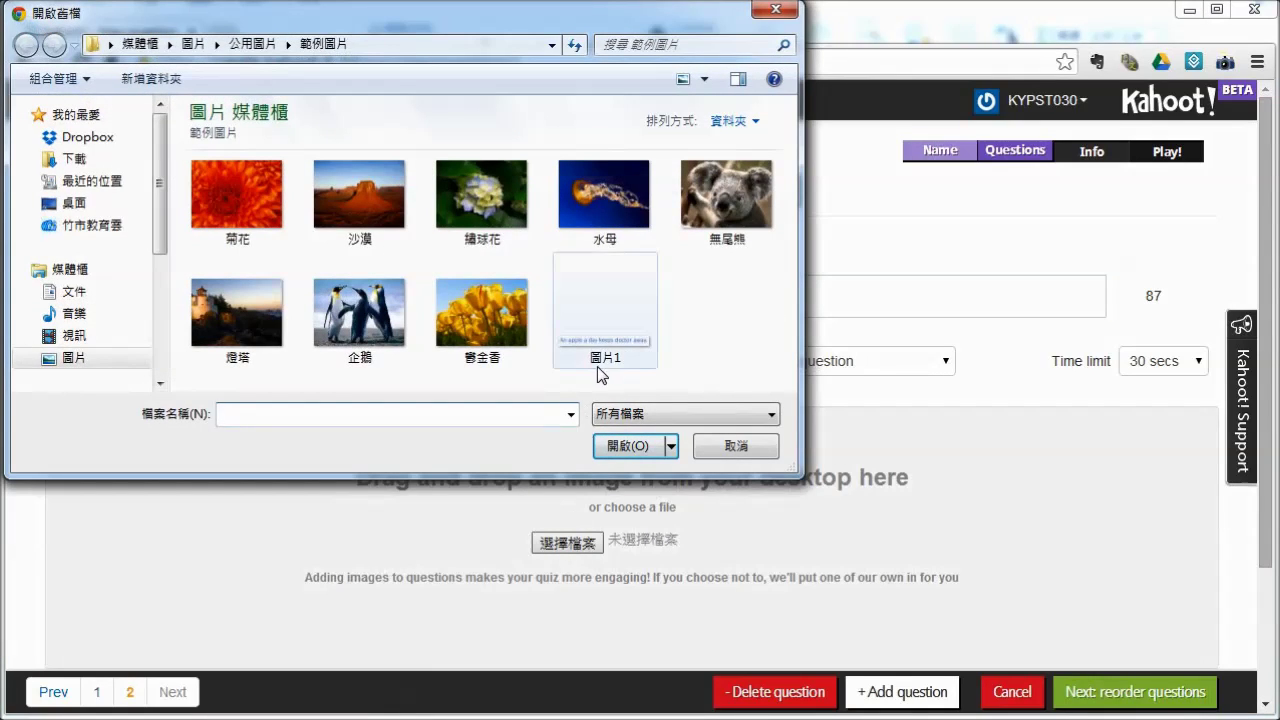
{"action": "left_click", "coordinate": [606, 352]}
{"action": "left_click", "coordinate": [625, 447]}
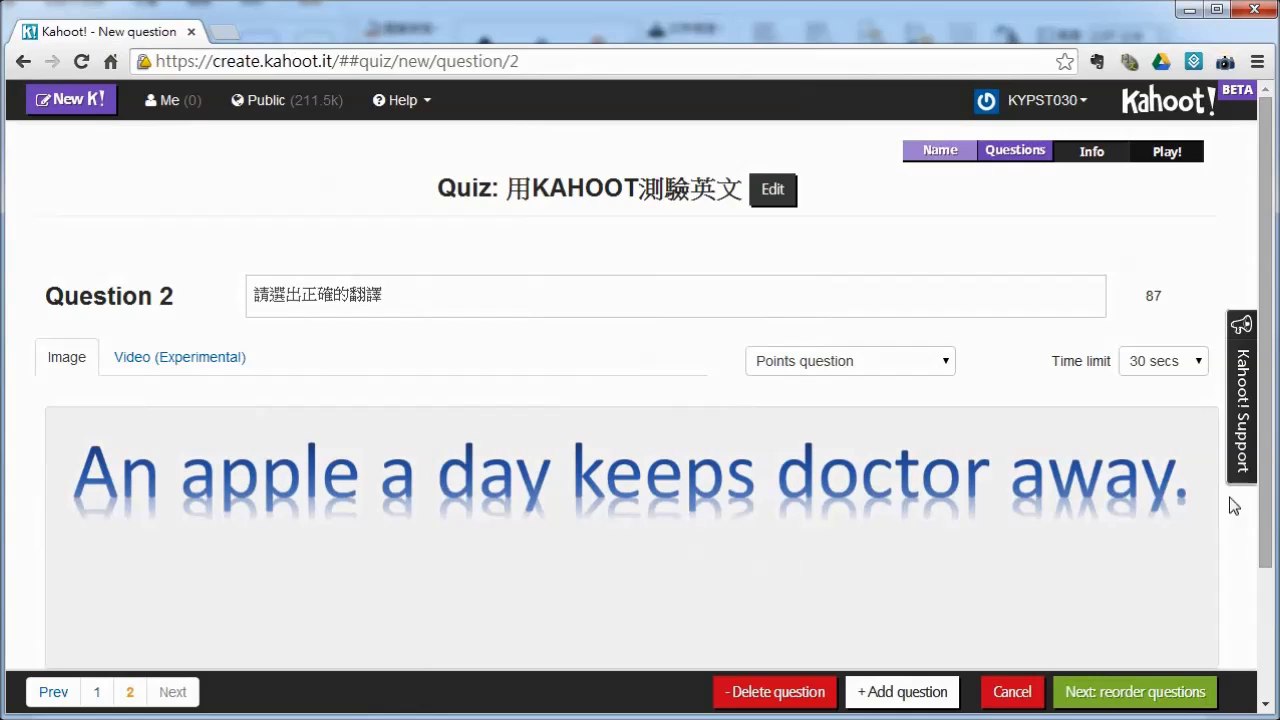
Enter four Chinese translations of the apple saying, marking the third as correct.
{"action": "left_click_drag", "start_coordinate": [1265, 500], "coordinate": [1265, 674]}
{"action": "left_click", "coordinate": [295, 575]}
{"action": "type", "text": "千萬不要吃蘋果，否則會常看醫生"}
{"action": "left_click", "coordinate": [531, 578]}
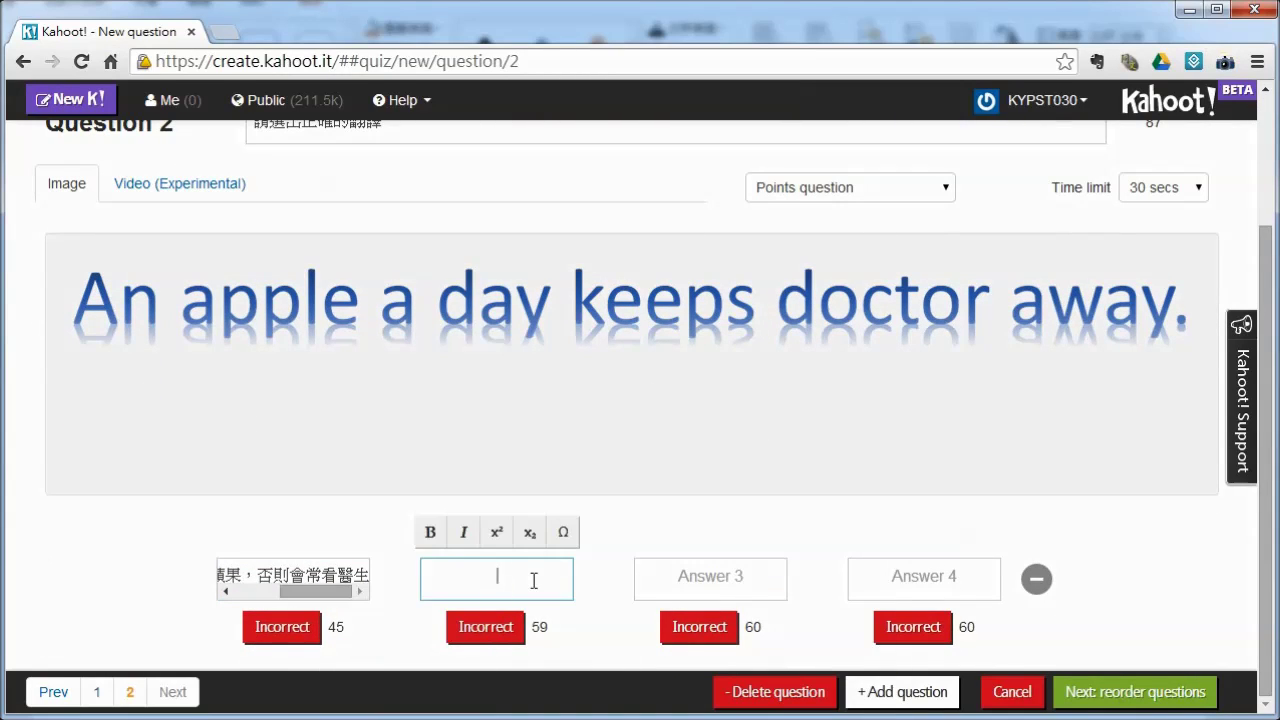
{"action": "type", "text": "用蘋果丟走醫生"}
{"action": "left_click", "coordinate": [751, 577]}
{"action": "type", "text": "每天吃意顆蘋果，醫生就會遠離我"}
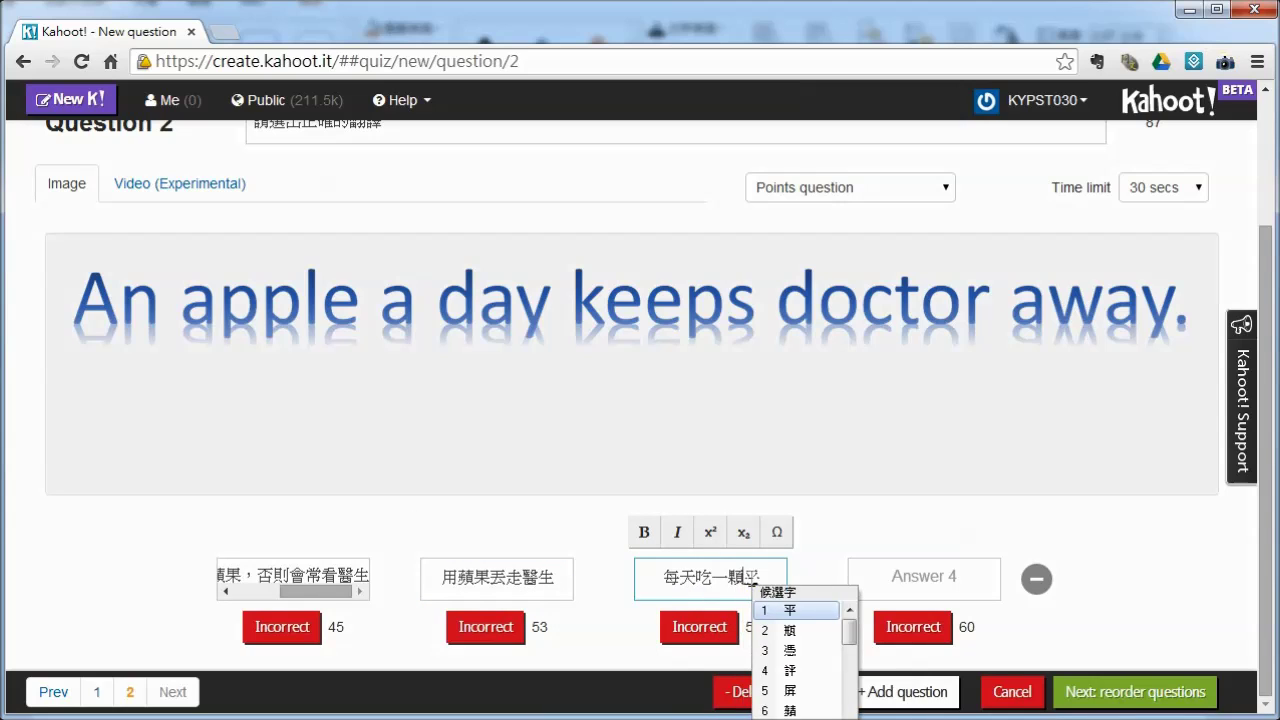
{"action": "left_click", "coordinate": [929, 582]}
{"action": "type", "text": "聽醫生的話，每天必須吃一顆蘋果"}
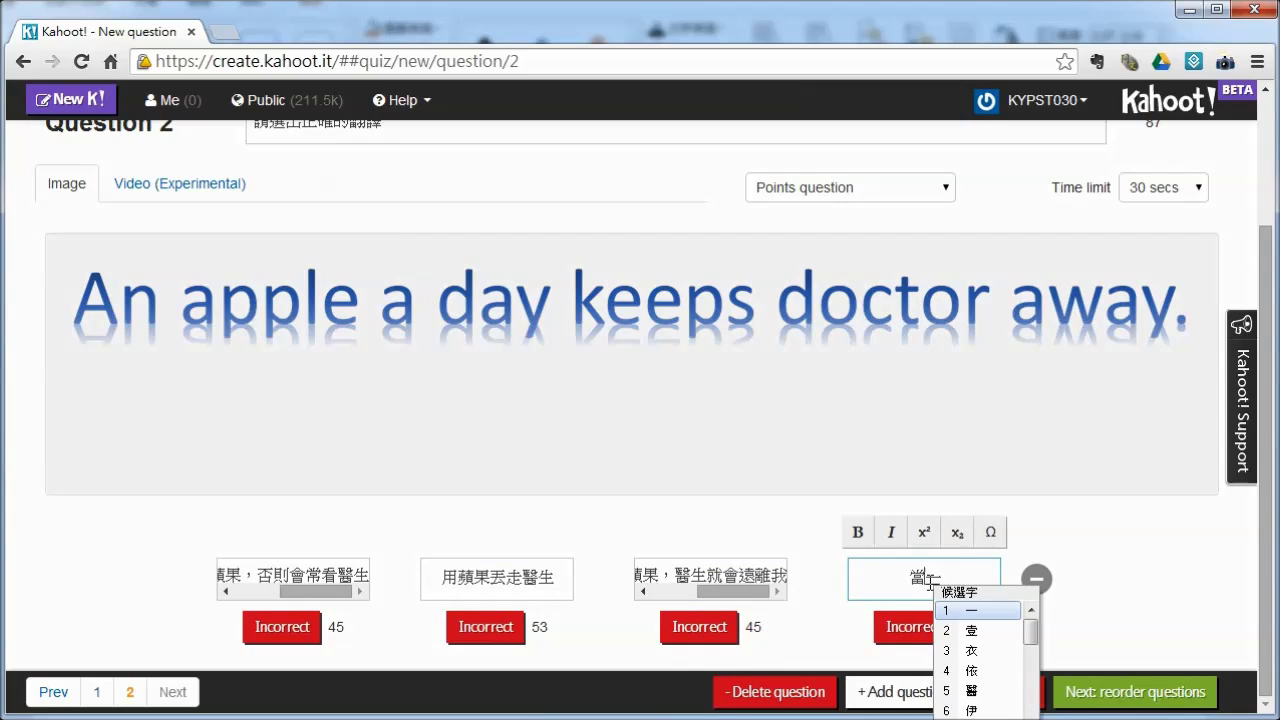
{"action": "left_click", "coordinate": [699, 627]}
Create Question 3 reading 請聽影片中的聲音後選出正確的英文 with a video, then open a new tab.
{"action": "left_click", "coordinate": [1108, 692]}
{"action": "type", "text": "請聽影片中的聲音後選出正確的英文"}
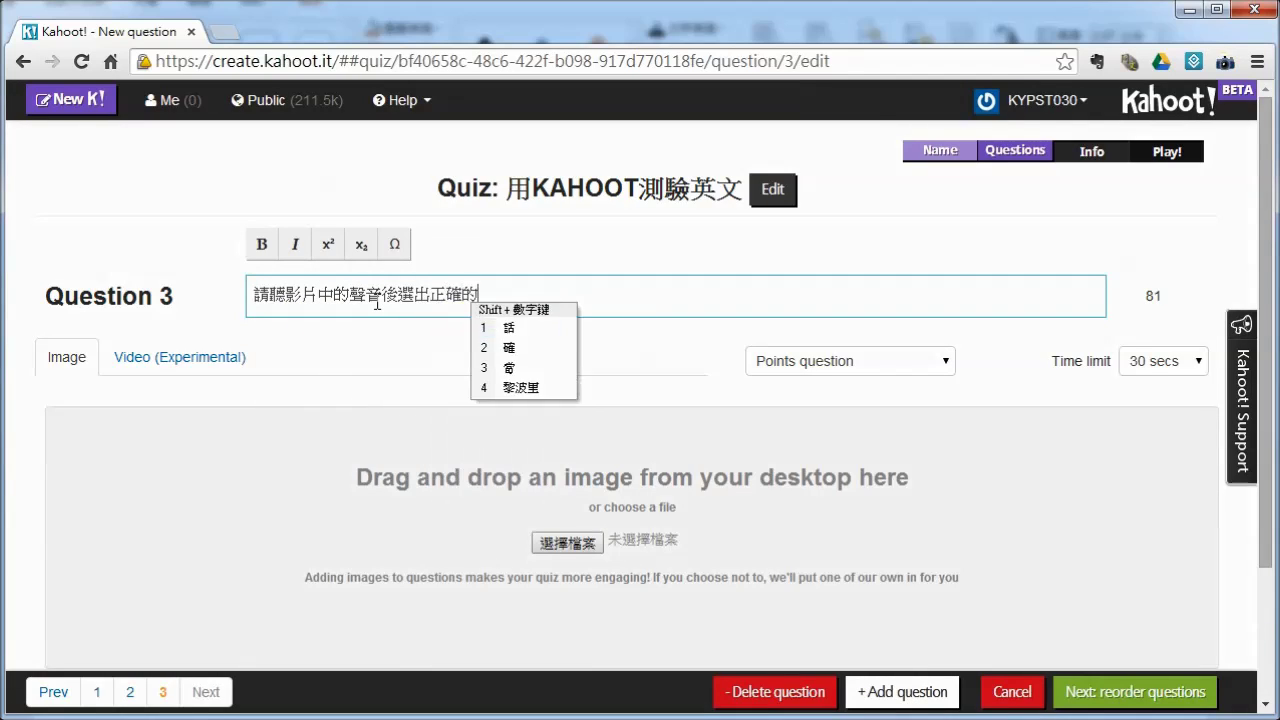
{"action": "left_click", "coordinate": [180, 357]}
{"action": "scroll", "coordinate": [472, 425], "scroll_direction": "down", "scroll_amount": 1}
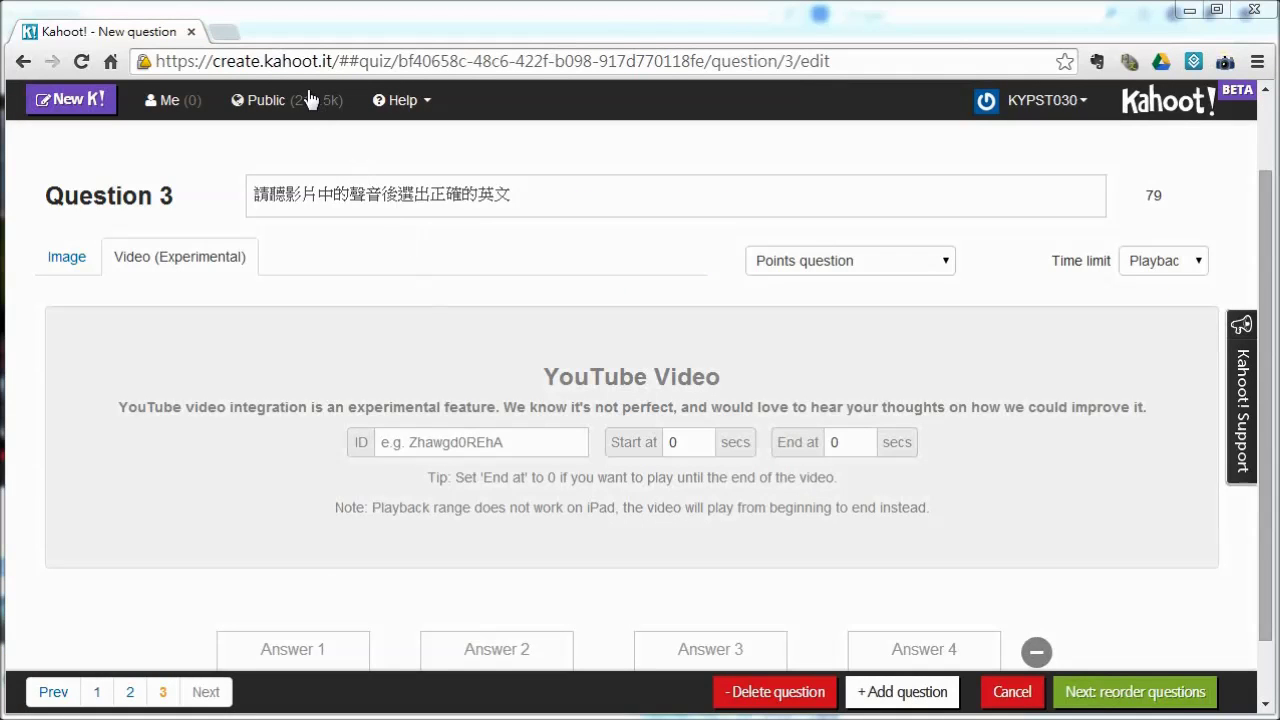
{"action": "left_click", "coordinate": [225, 34]}
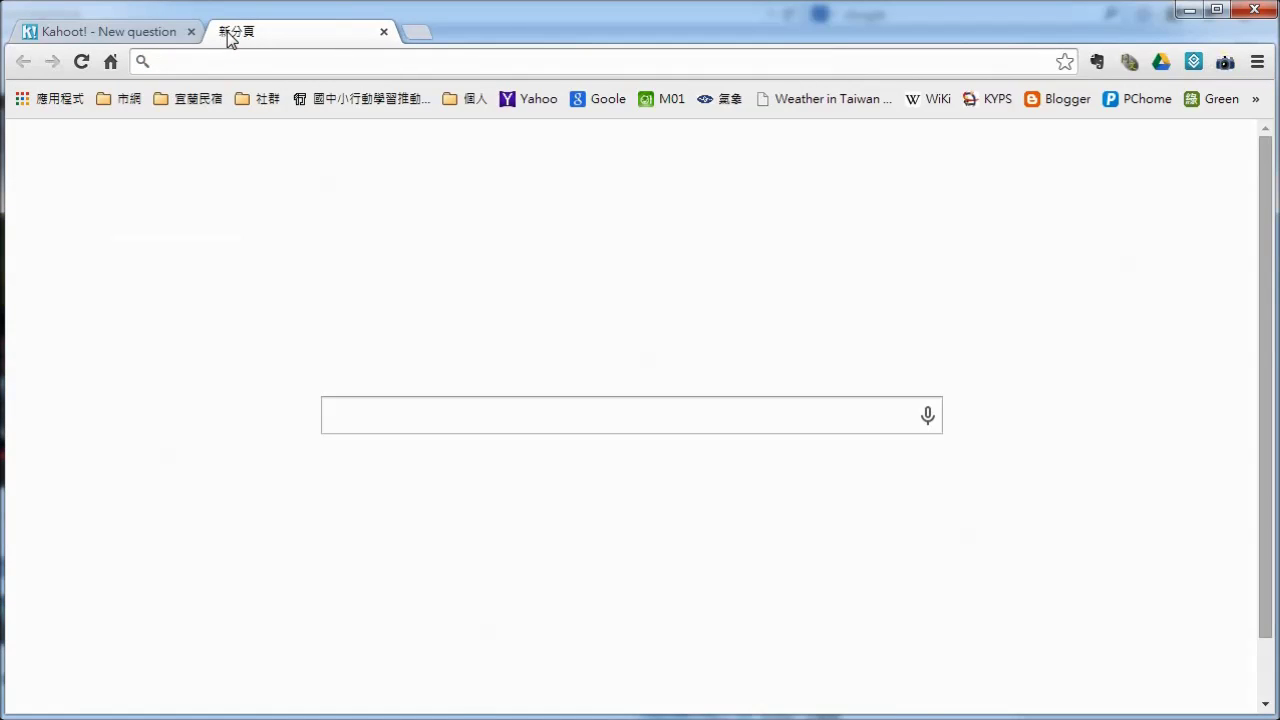
Load the 單字測驗示範 YouTube video and copy its ID WeUD40Wlhrk.
{"action": "type", "text": "https://www.youtube.com/watch?v=WeUD40Wlhrk"}
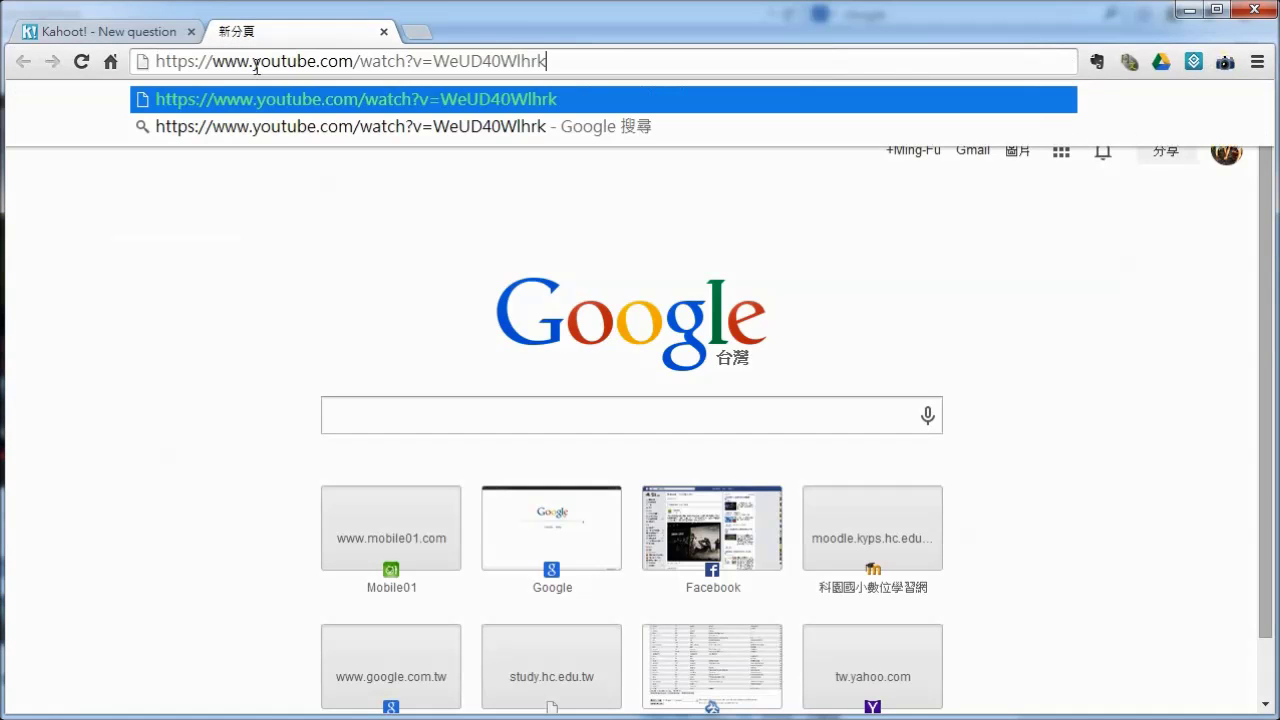
{"action": "key", "text": "Return"}
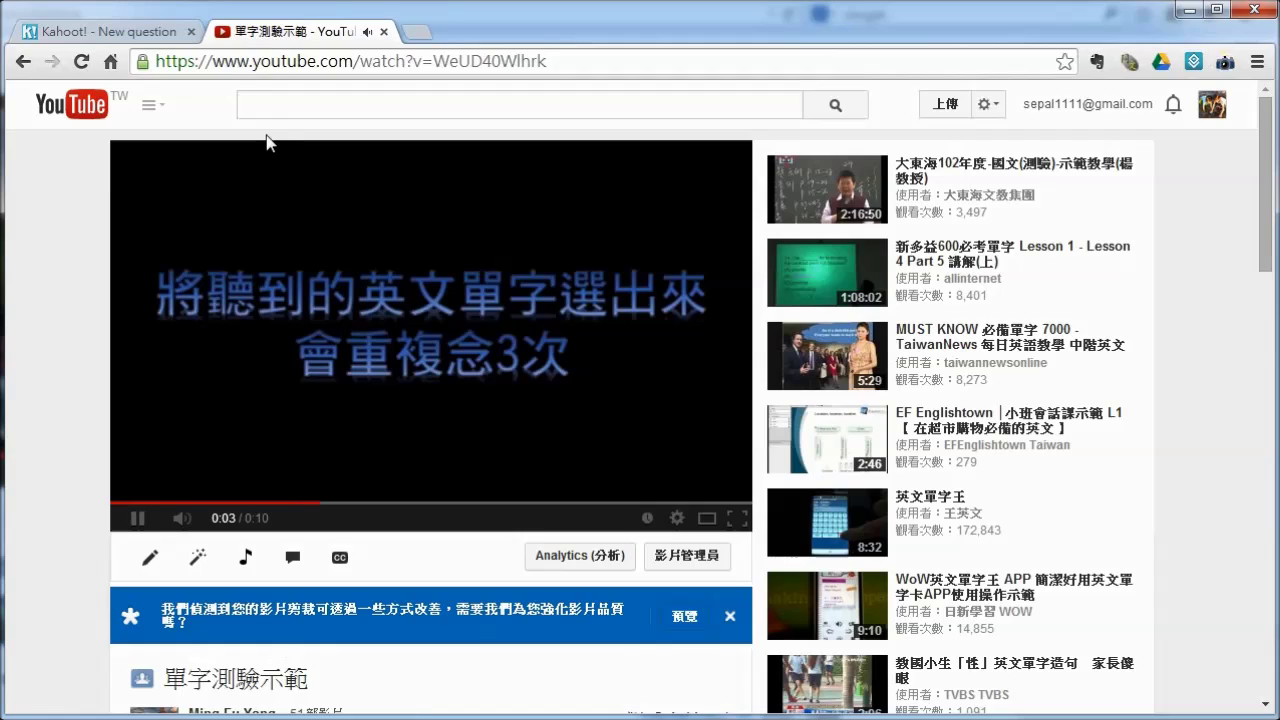
{"action": "left_click", "coordinate": [137, 520]}
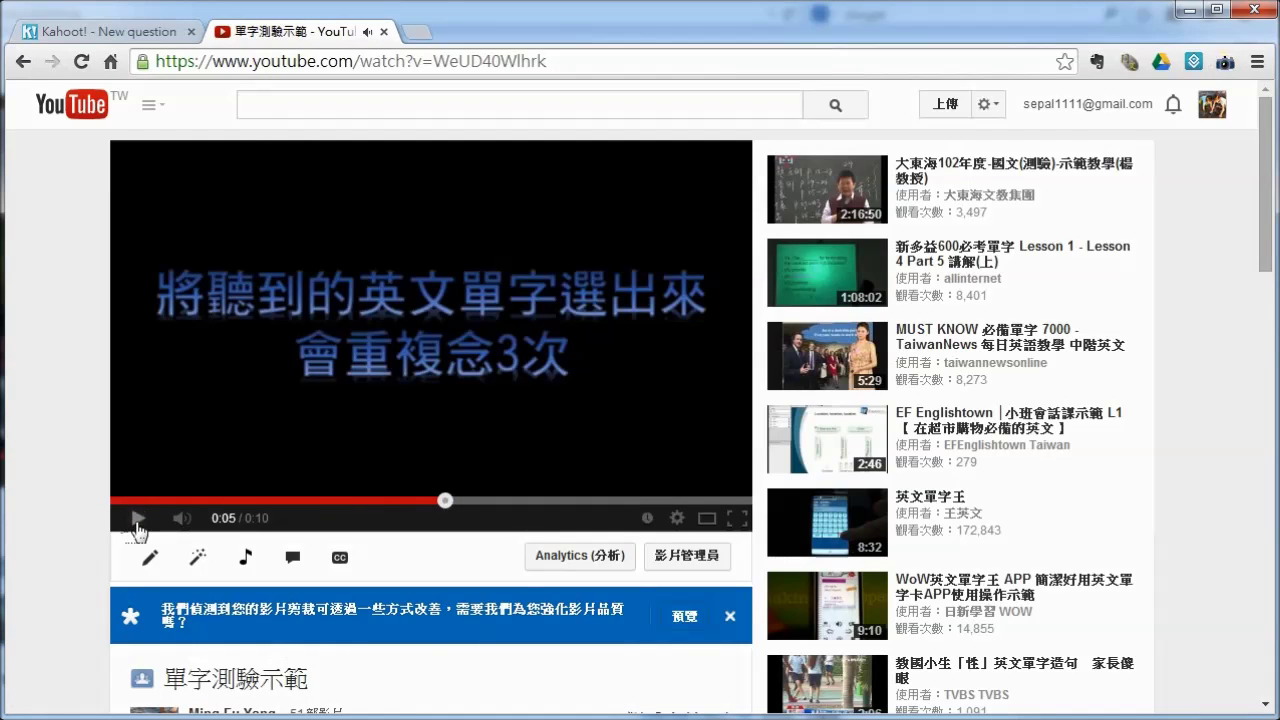
{"action": "left_click_drag", "start_coordinate": [432, 61], "coordinate": [548, 62]}
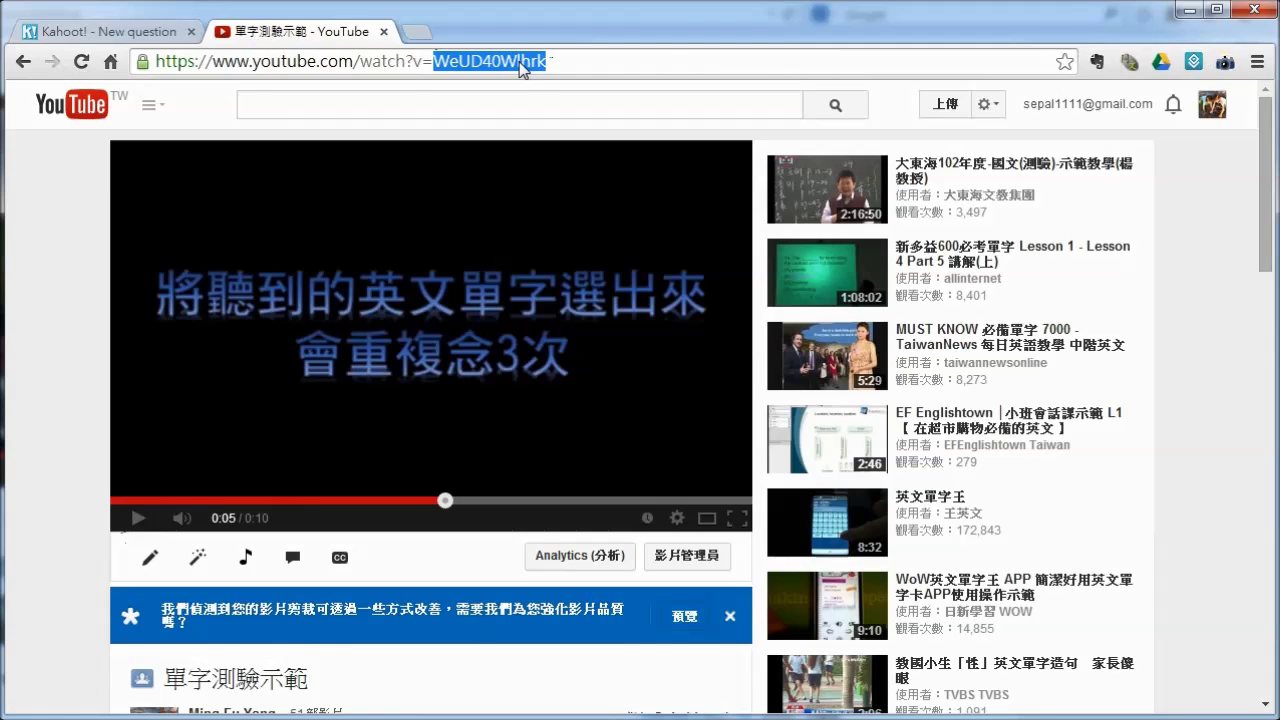
{"action": "right_click", "coordinate": [519, 62]}
{"action": "left_click", "coordinate": [556, 135]}
Paste video ID WeUD40Wlhrk into Question 3 and set the clip to end at 11 seconds.
{"action": "left_click", "coordinate": [134, 33]}
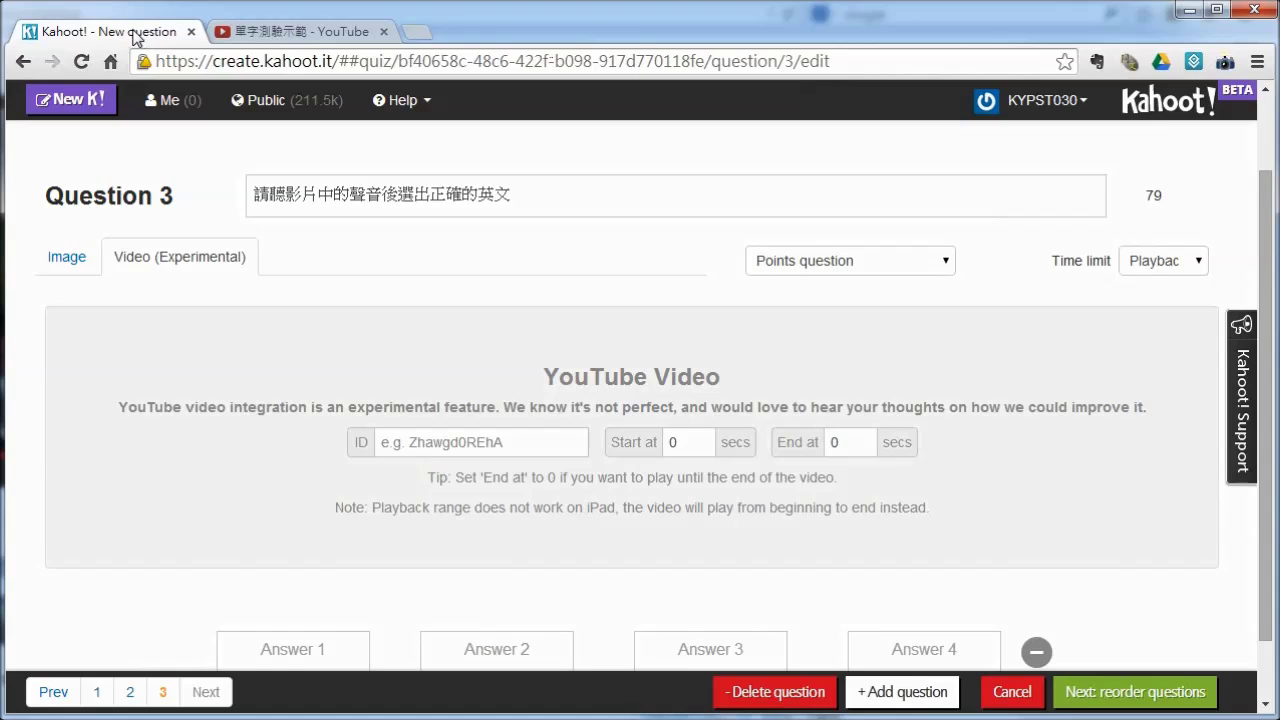
{"action": "left_click", "coordinate": [412, 447]}
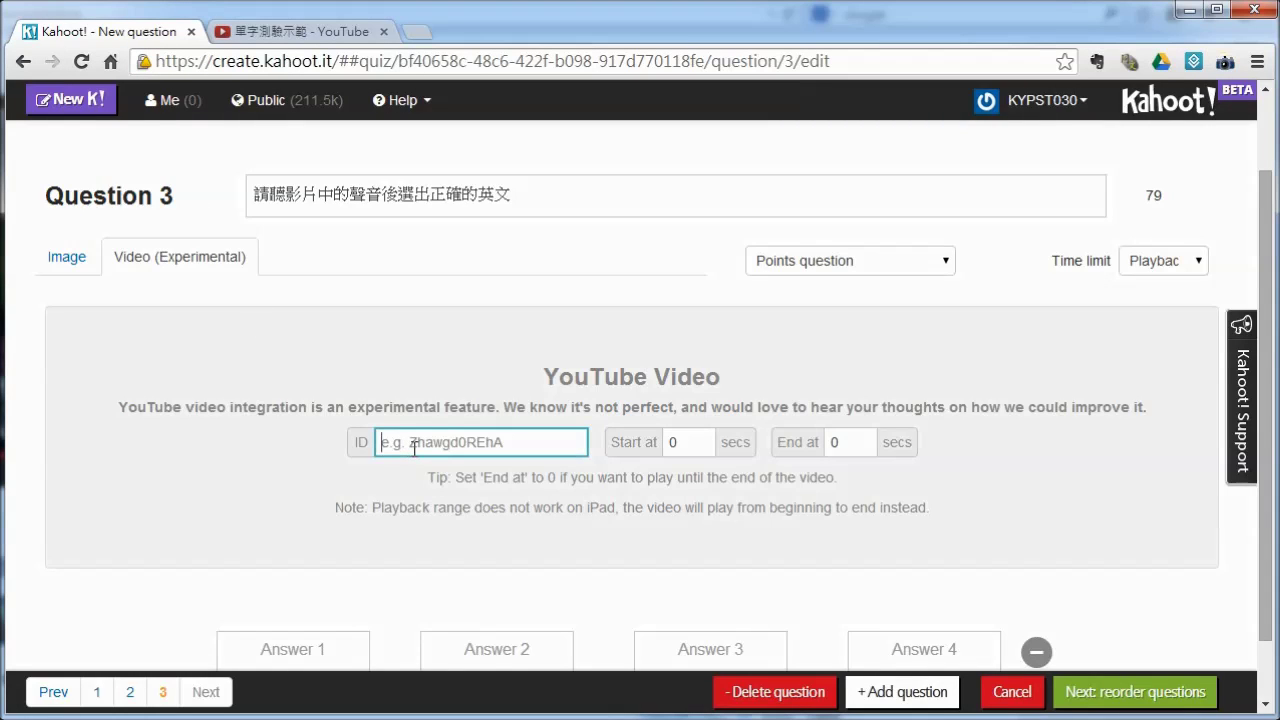
{"action": "right_click", "coordinate": [414, 448]}
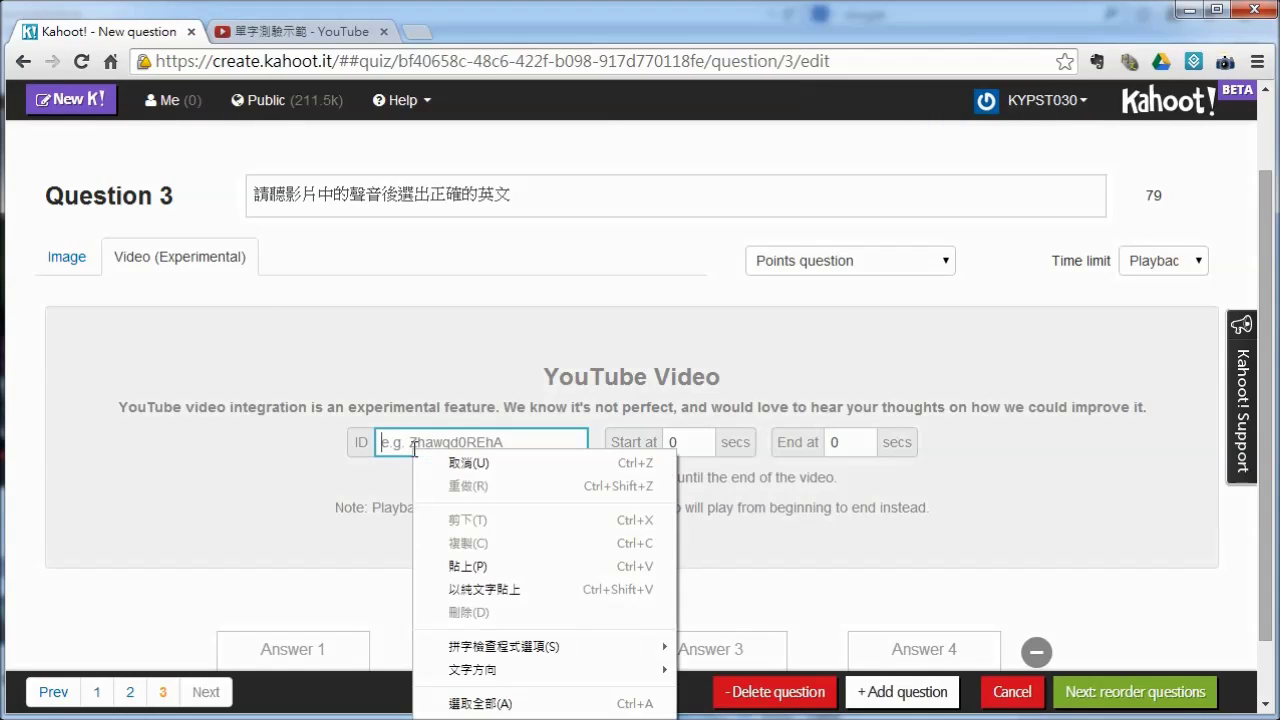
{"action": "left_click", "coordinate": [470, 567]}
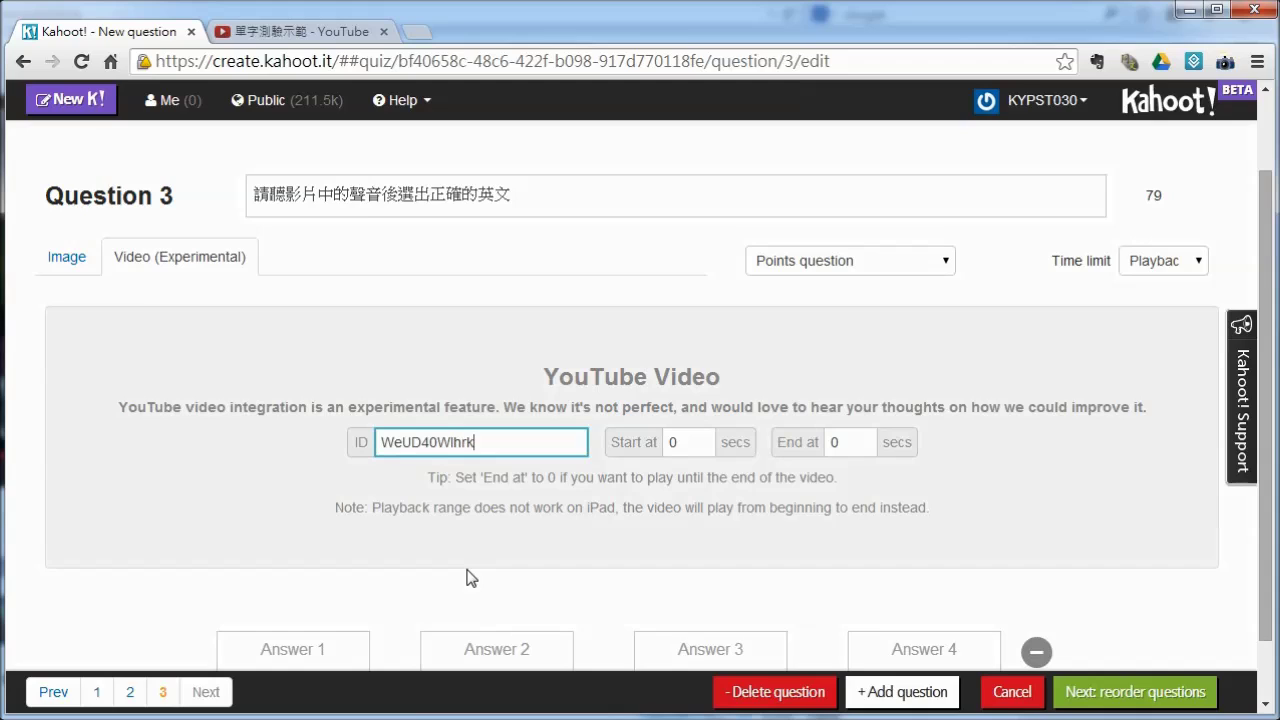
{"action": "double_click", "coordinate": [846, 445]}
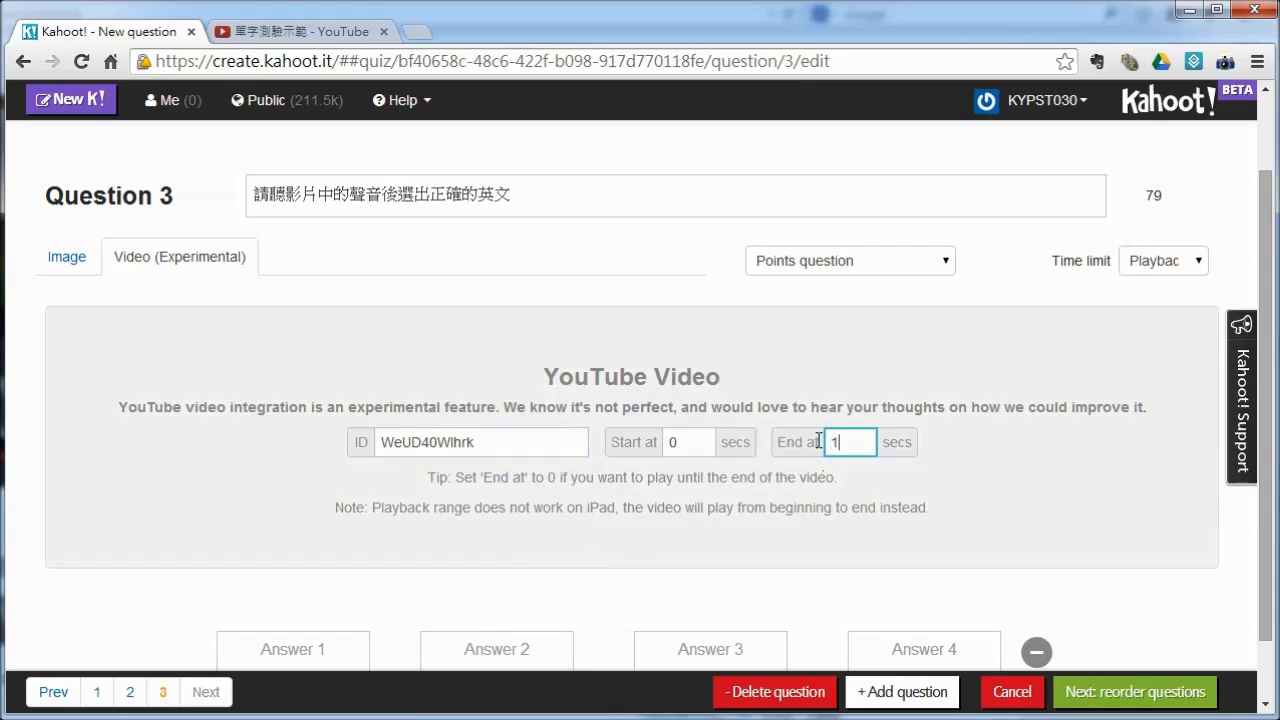
{"action": "scroll", "coordinate": [818, 442], "scroll_direction": "down", "scroll_amount": 1}
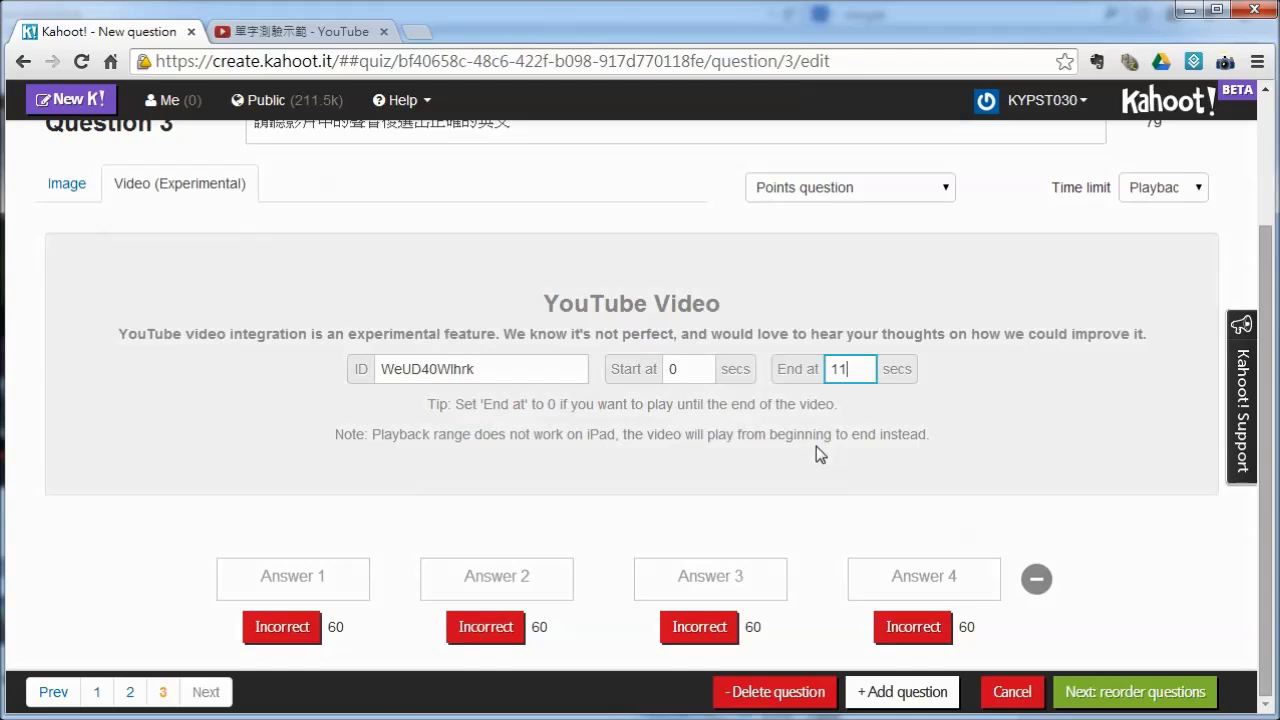
Enter answers sale, spell and say, mark sale correct, and proceed to question reordering.
{"action": "left_click", "coordinate": [290, 578]}
{"action": "type", "text": "sele"}
{"action": "left_click", "coordinate": [503, 580]}
{"action": "type", "text": "spea"}
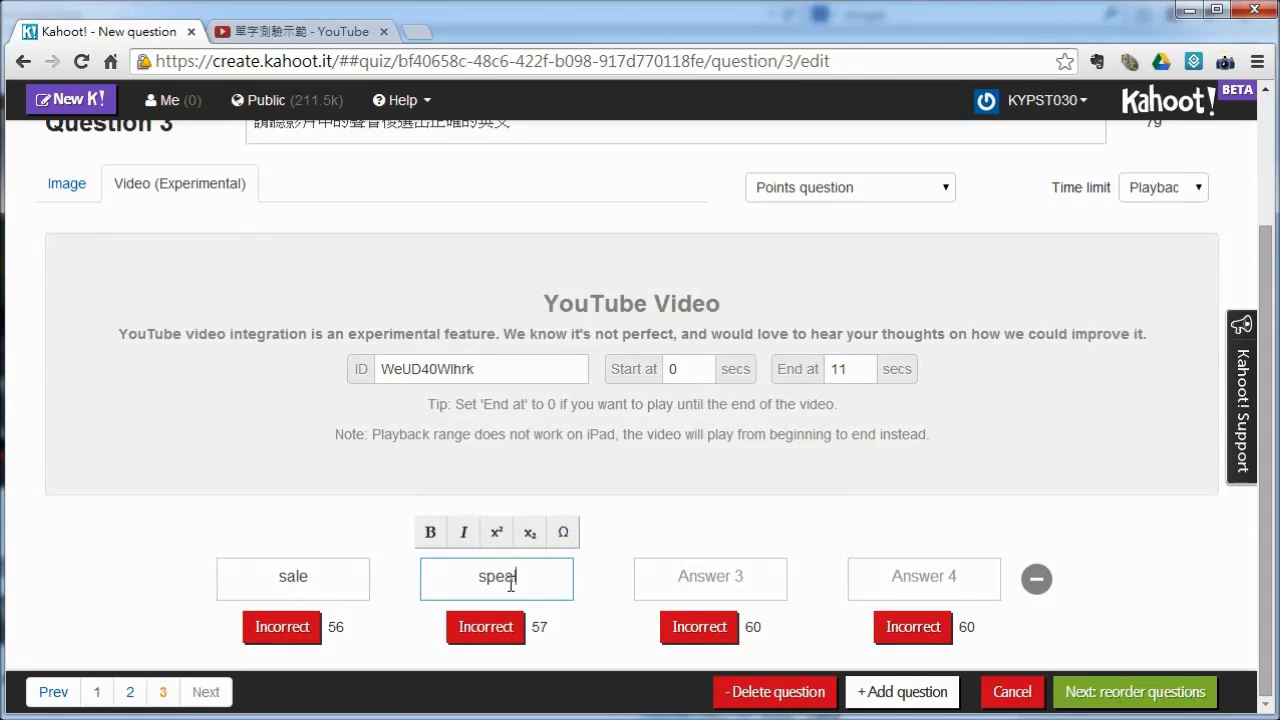
{"action": "left_click", "coordinate": [705, 588]}
{"action": "type", "text": "say"}
{"action": "left_click", "coordinate": [942, 581]}
{"action": "type", "text": "seat"}
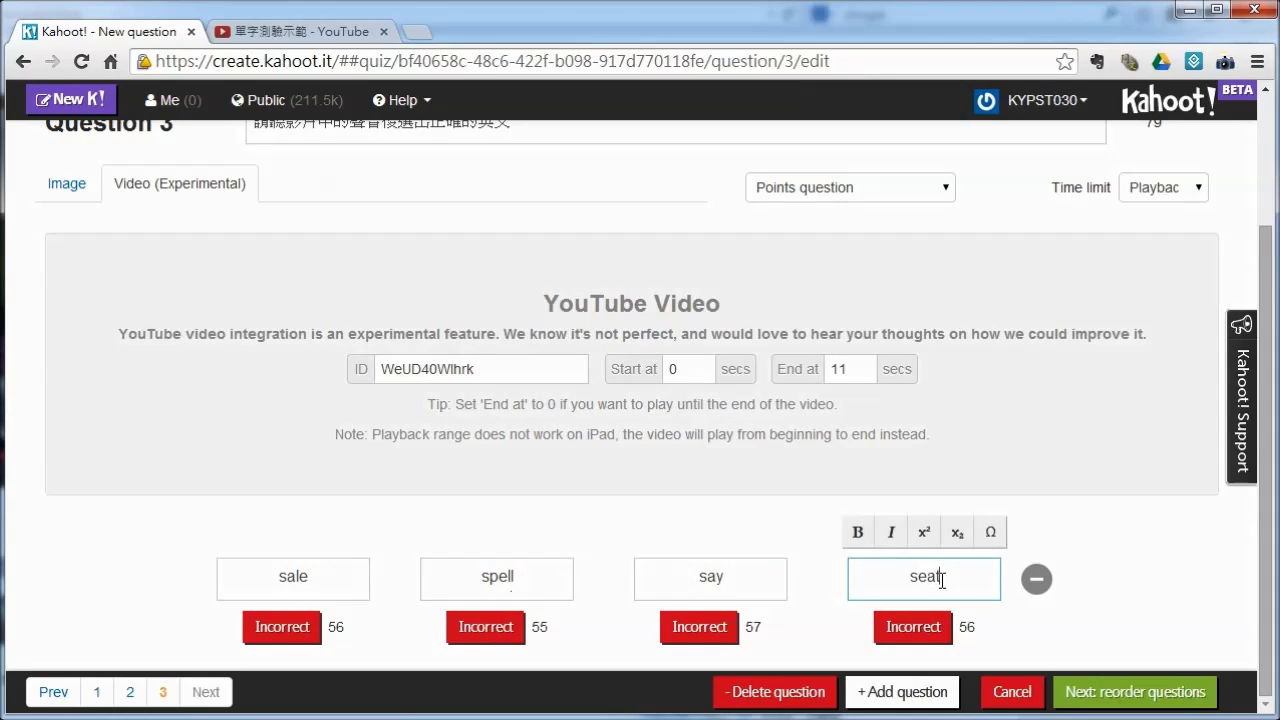
{"action": "left_click", "coordinate": [282, 627]}
{"action": "left_click", "coordinate": [1135, 692]}
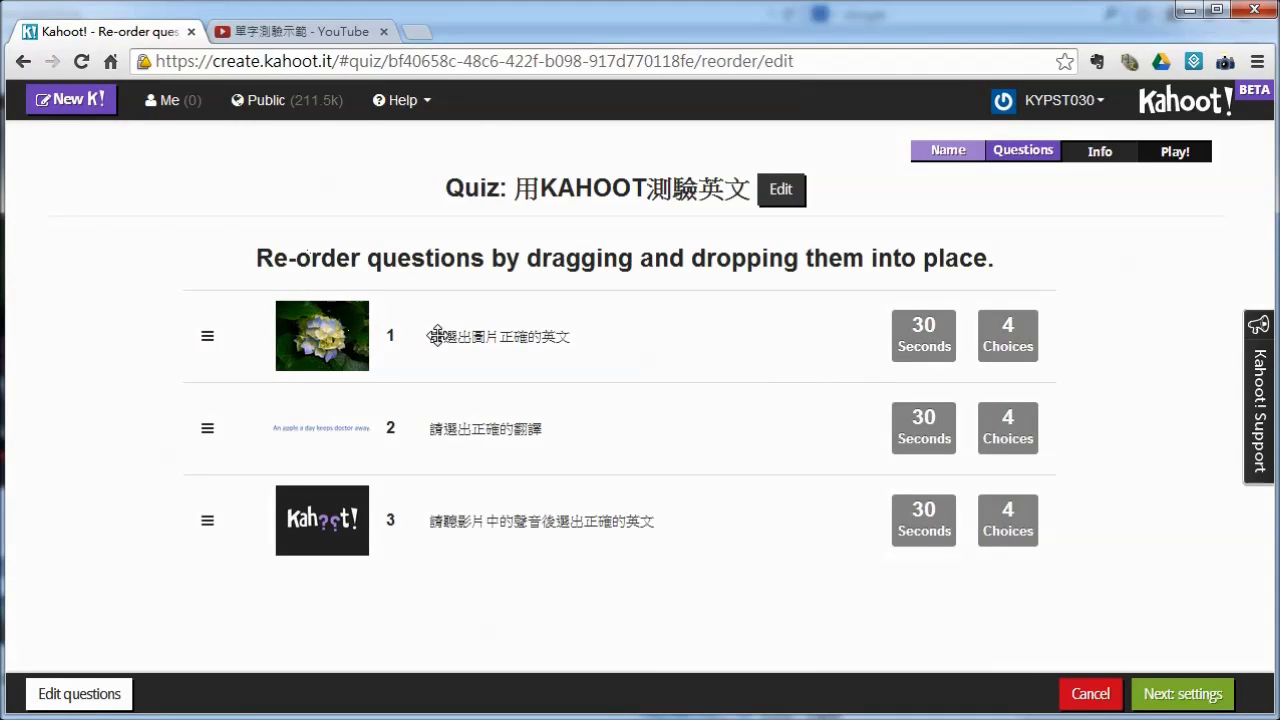
Keep the three questions in their original order and continue to the quiz settings.
{"action": "left_click_drag", "start_coordinate": [414, 337], "coordinate": [512, 298]}
{"action": "left_click", "coordinate": [1198, 704]}
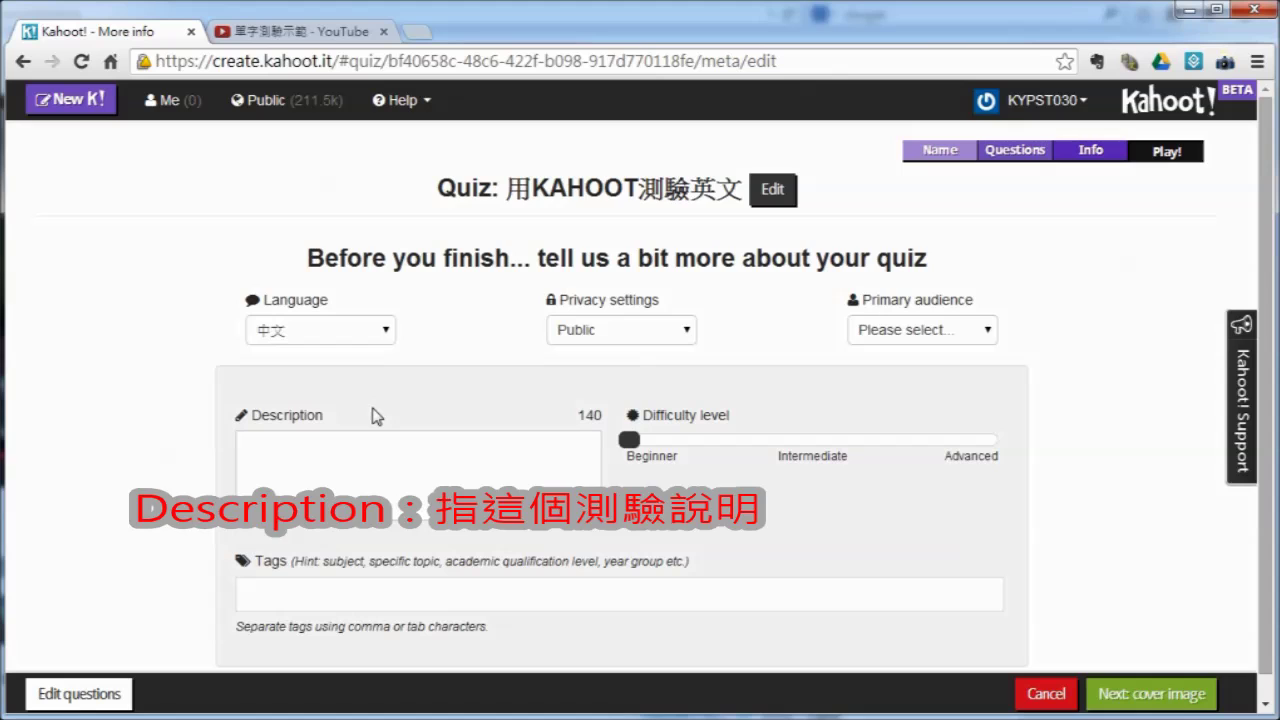
Write 英文測驗示範 as the quiz description.
{"action": "left_click", "coordinate": [531, 494]}
{"action": "type", "text": "英文冊3"}
{"action": "key", "text": "shift+2"}
{"action": "type", "text": "ㄘ"}
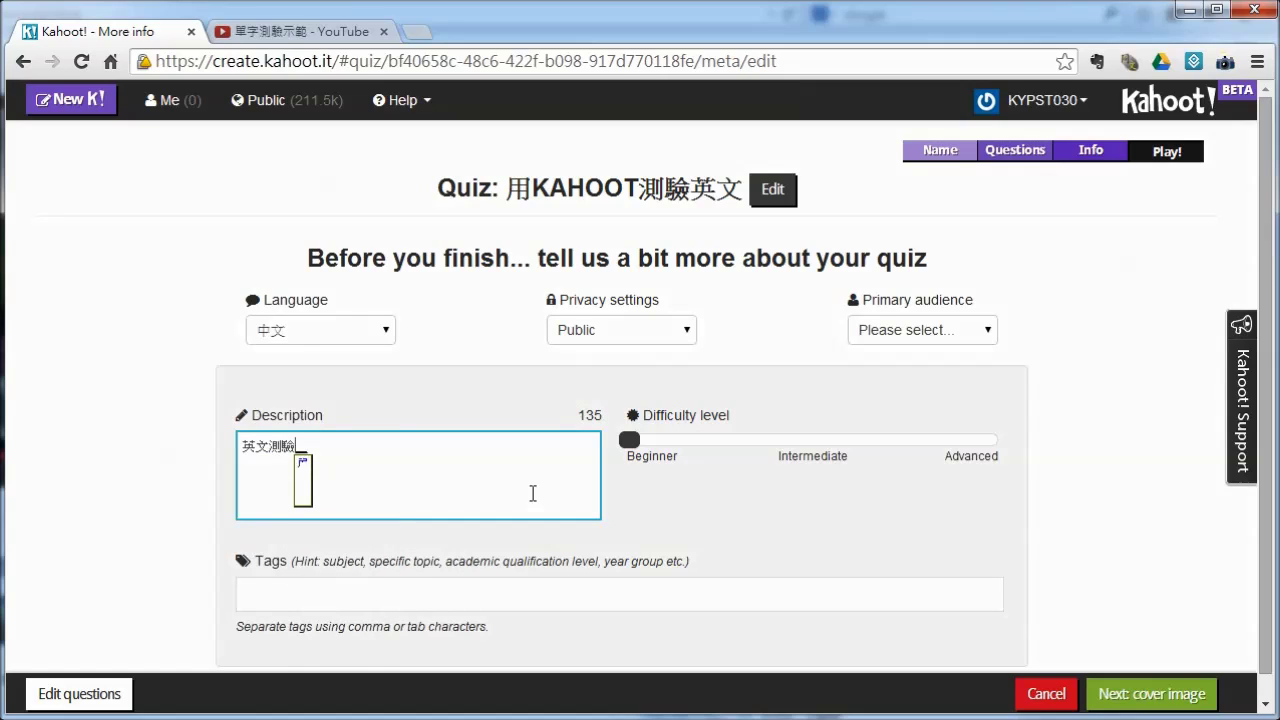
{"action": "type", "text": "4"}
{"action": "key", "text": "Down"}
{"action": "key", "text": "Down"}
{"action": "key", "text": "Down"}
{"action": "key", "text": "Down"}
{"action": "key", "text": "Down"}
{"action": "key", "text": "Down"}
{"action": "key", "text": "Down"}
{"action": "key", "text": "Return"}
{"action": "key", "text": "shift+2"}
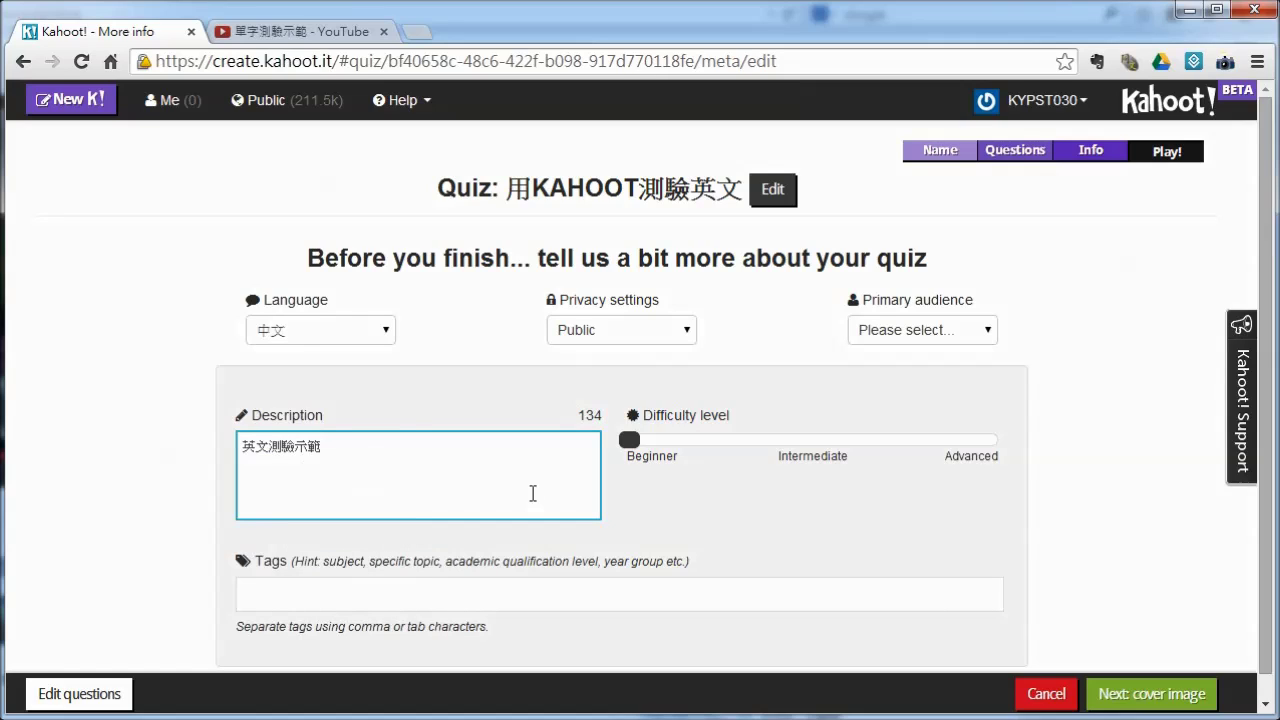
Raise difficulty just above Beginner, set primary audience to School, and continue to cover image.
{"action": "mouse_move", "coordinate": [645, 445]}
{"action": "left_mouse_down"}
{"action": "mouse_move", "coordinate": [712, 445]}
{"action": "mouse_move", "coordinate": [665, 445]}
{"action": "left_mouse_up"}
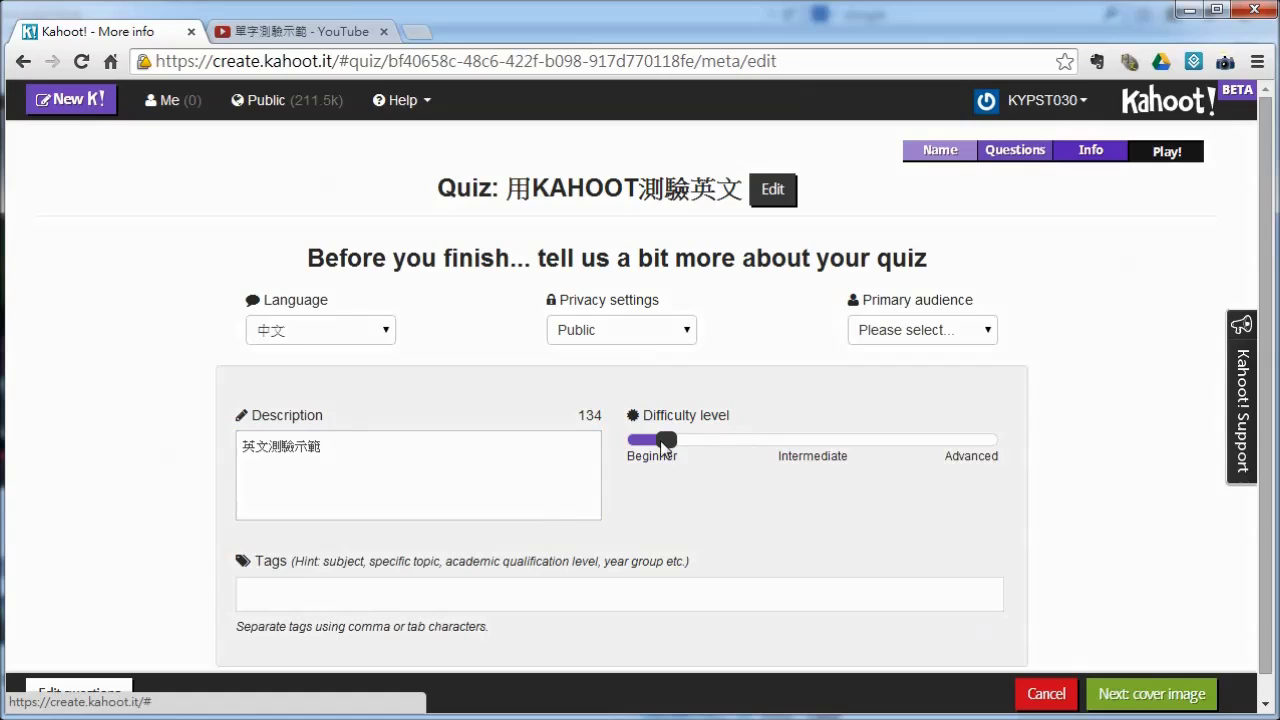
{"action": "left_click", "coordinate": [1130, 693]}
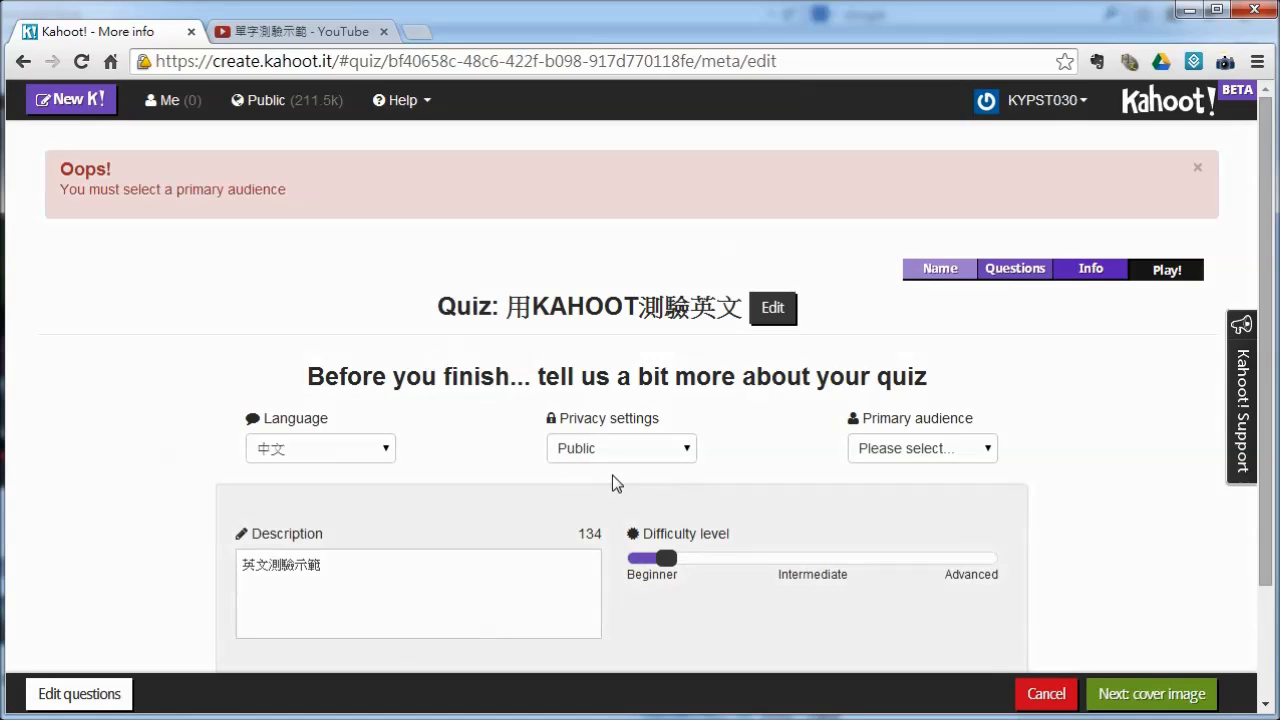
{"action": "left_click", "coordinate": [933, 455]}
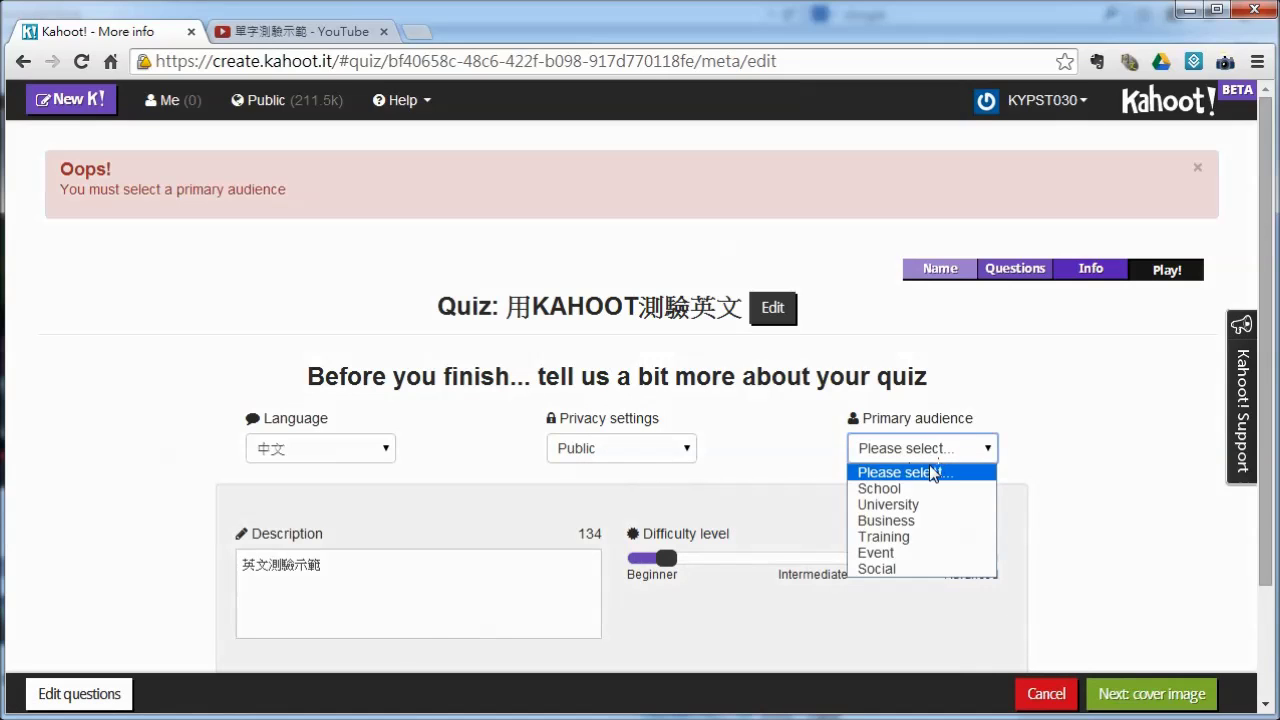
{"action": "left_click", "coordinate": [900, 489]}
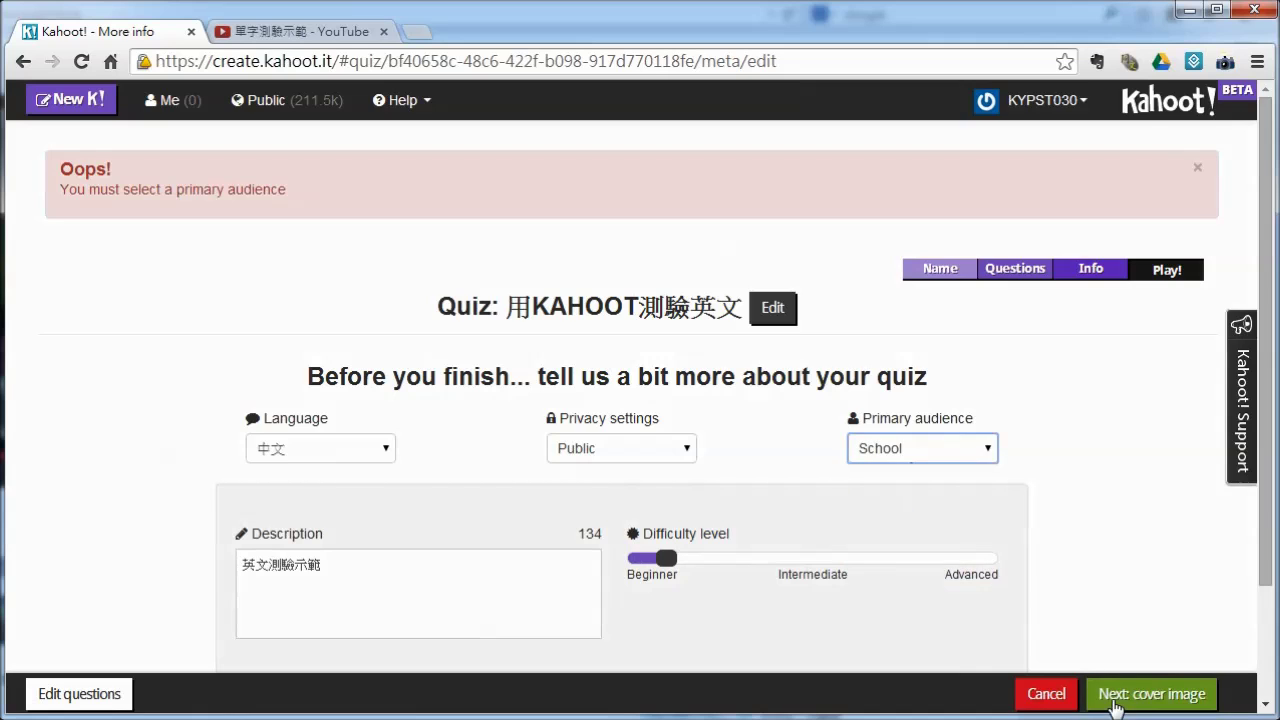
{"action": "left_click", "coordinate": [1115, 700]}
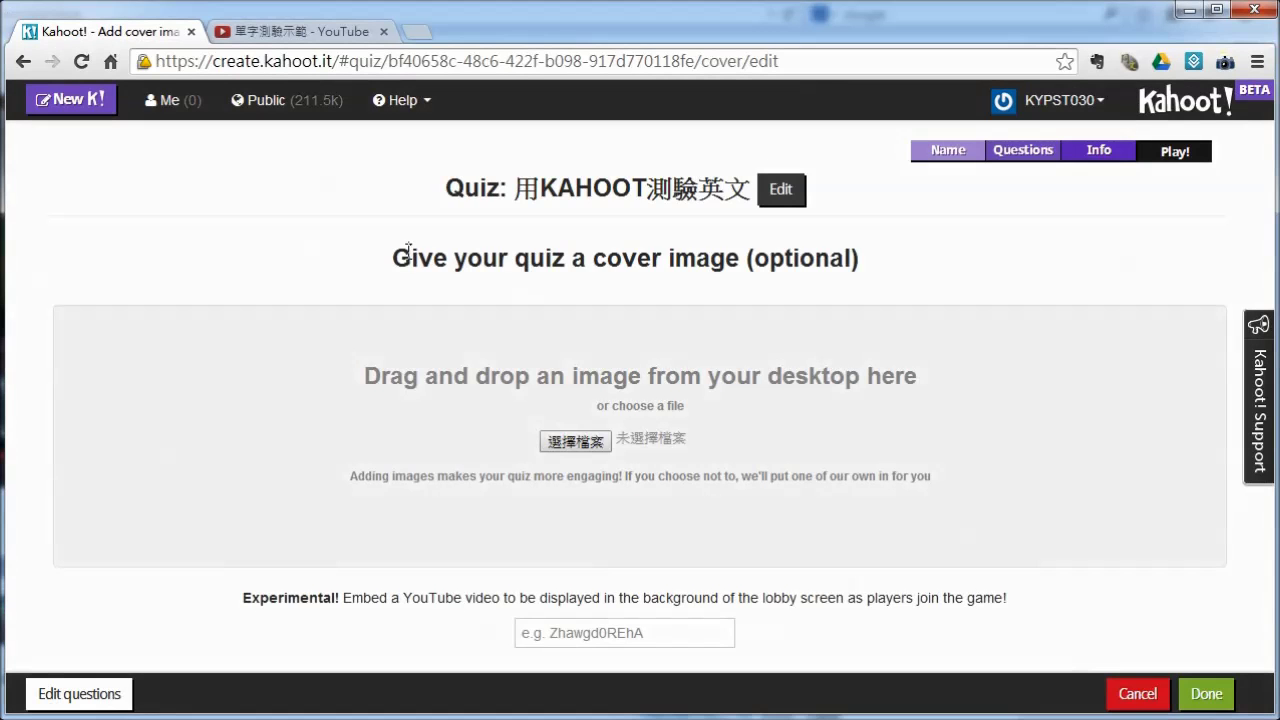
Leave the optional cover image empty and finish saving the quiz 用KAHOOT測驗英文.
{"action": "left_click_drag", "start_coordinate": [597, 258], "coordinate": [662, 258]}
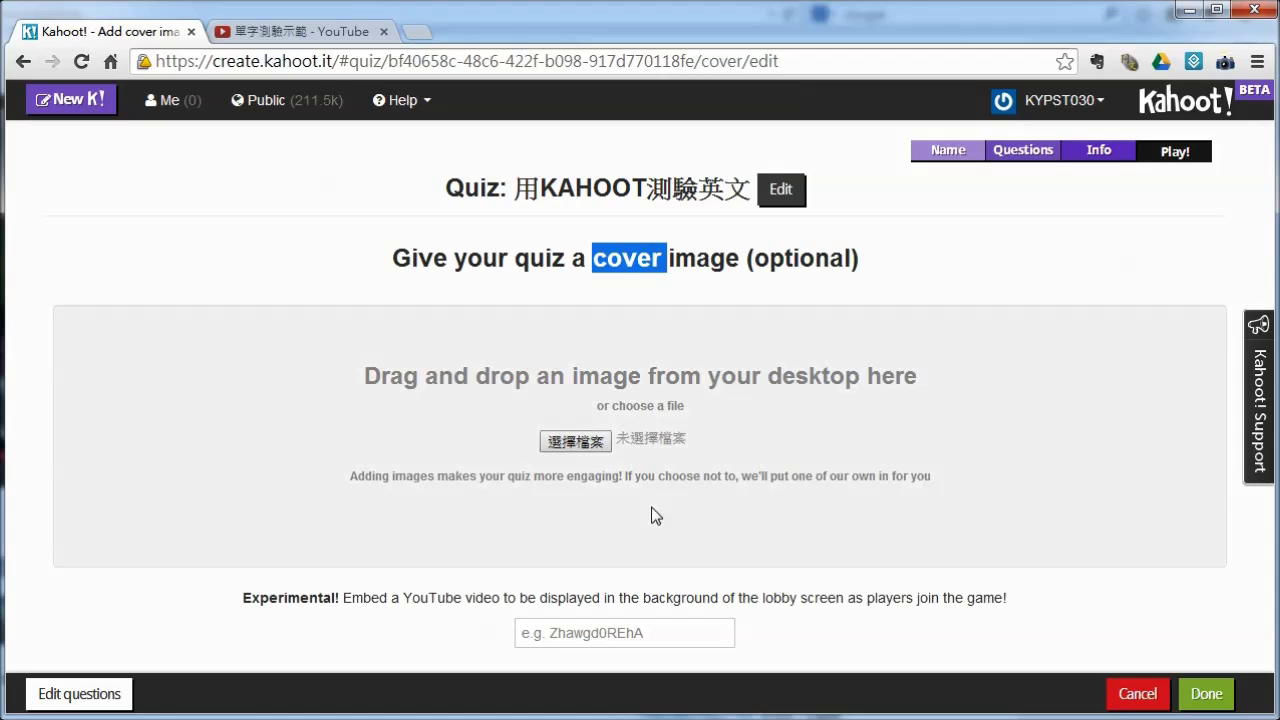
{"action": "left_click_drag", "start_coordinate": [768, 258], "coordinate": [852, 326]}
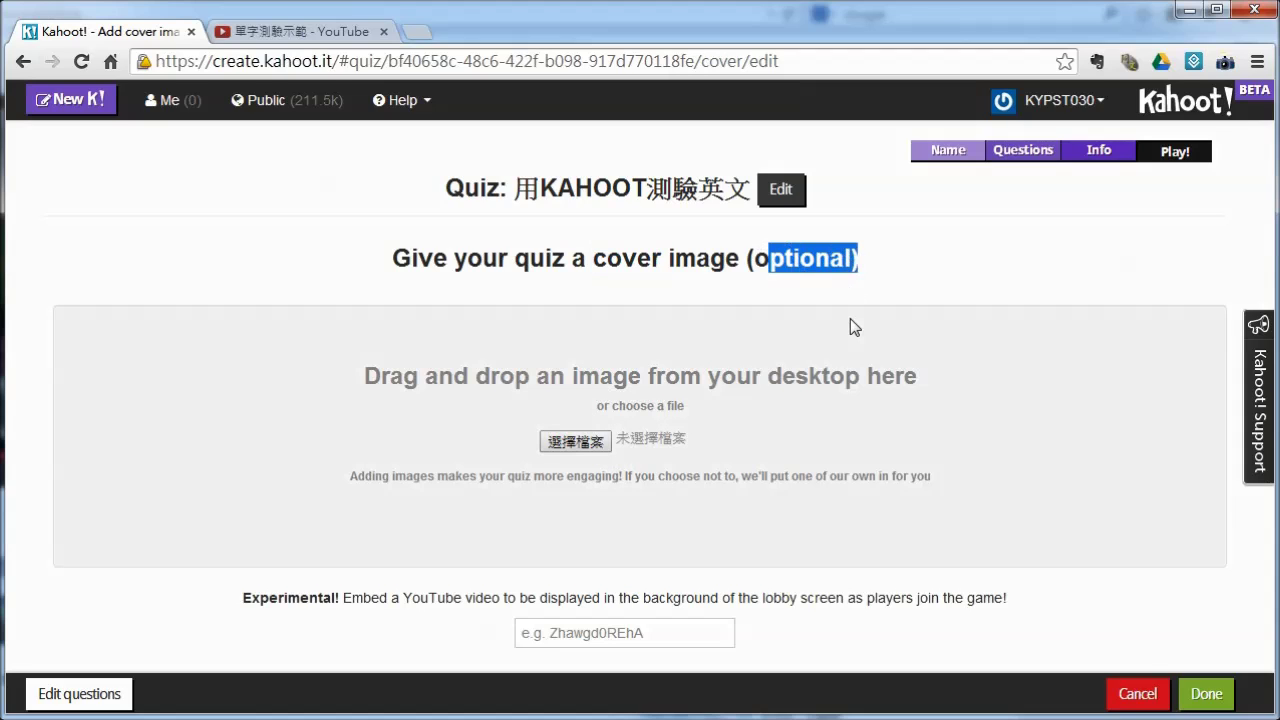
{"action": "left_click", "coordinate": [1218, 703]}
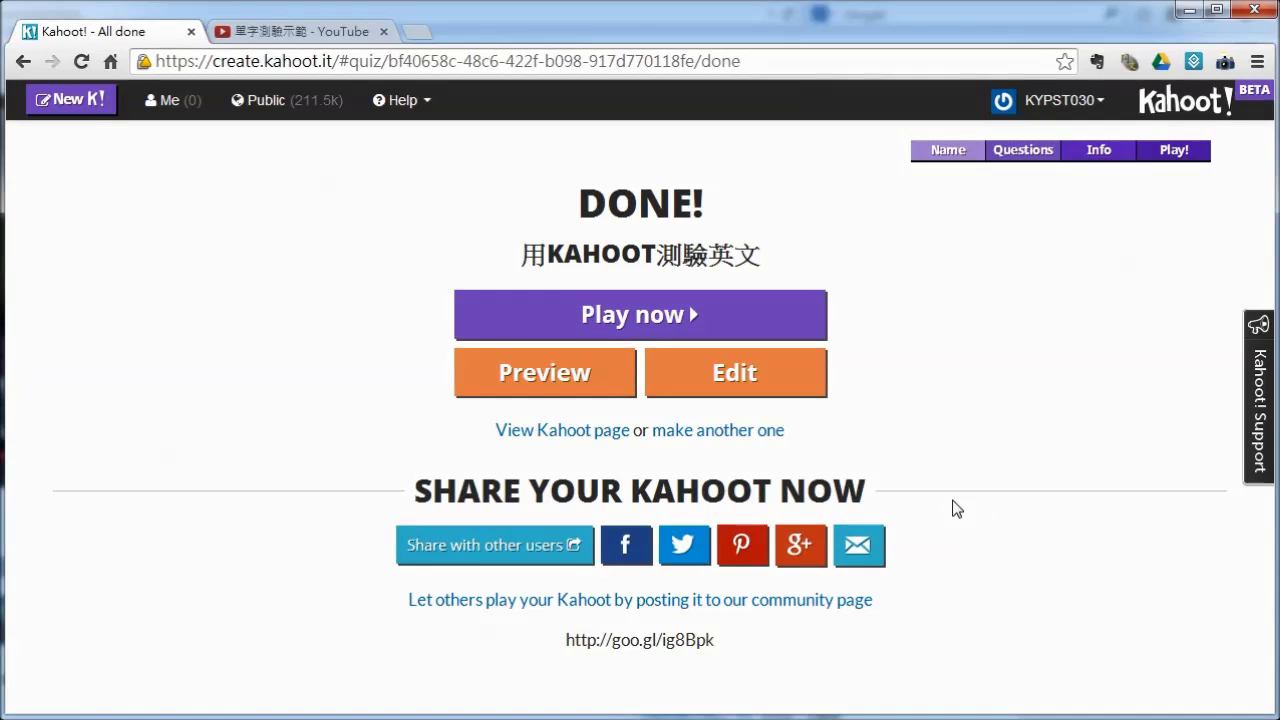
Preview 用KAHOOT測驗英文 from the DONE! page, with a simulated phone player.
{"action": "left_click", "coordinate": [566, 374]}
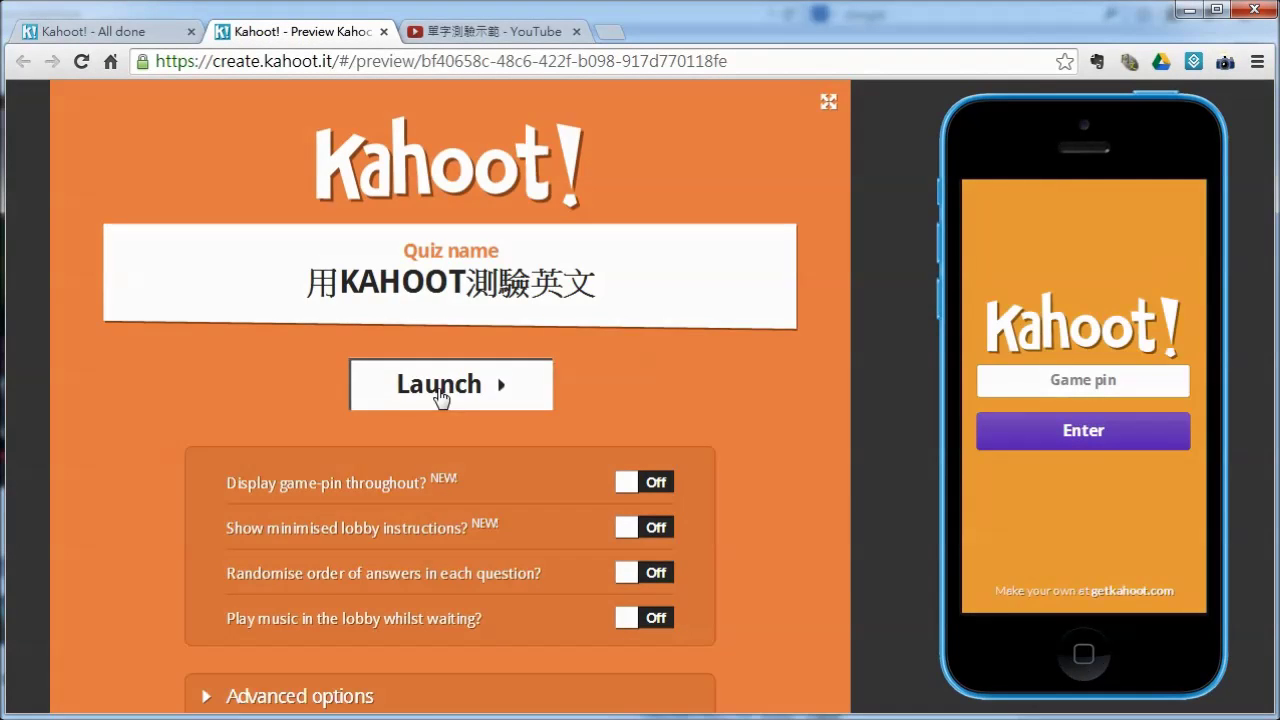
Launch the preview game lobby, leaving game-pin, lobby-instruction, randomising and music options Off.
{"action": "left_click", "coordinate": [440, 396]}
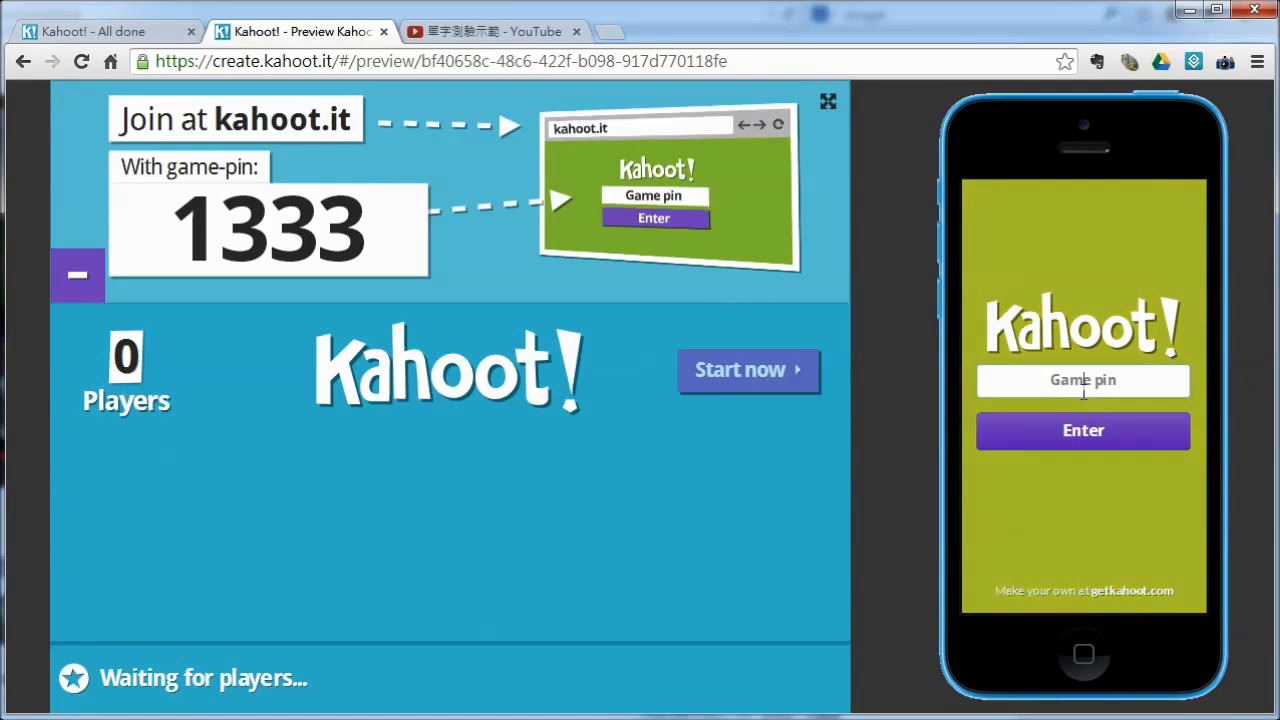
Enter the game pin 1333 on the simulated phone and submit it.
{"action": "left_click", "coordinate": [1083, 390]}
{"action": "type", "text": "1333"}
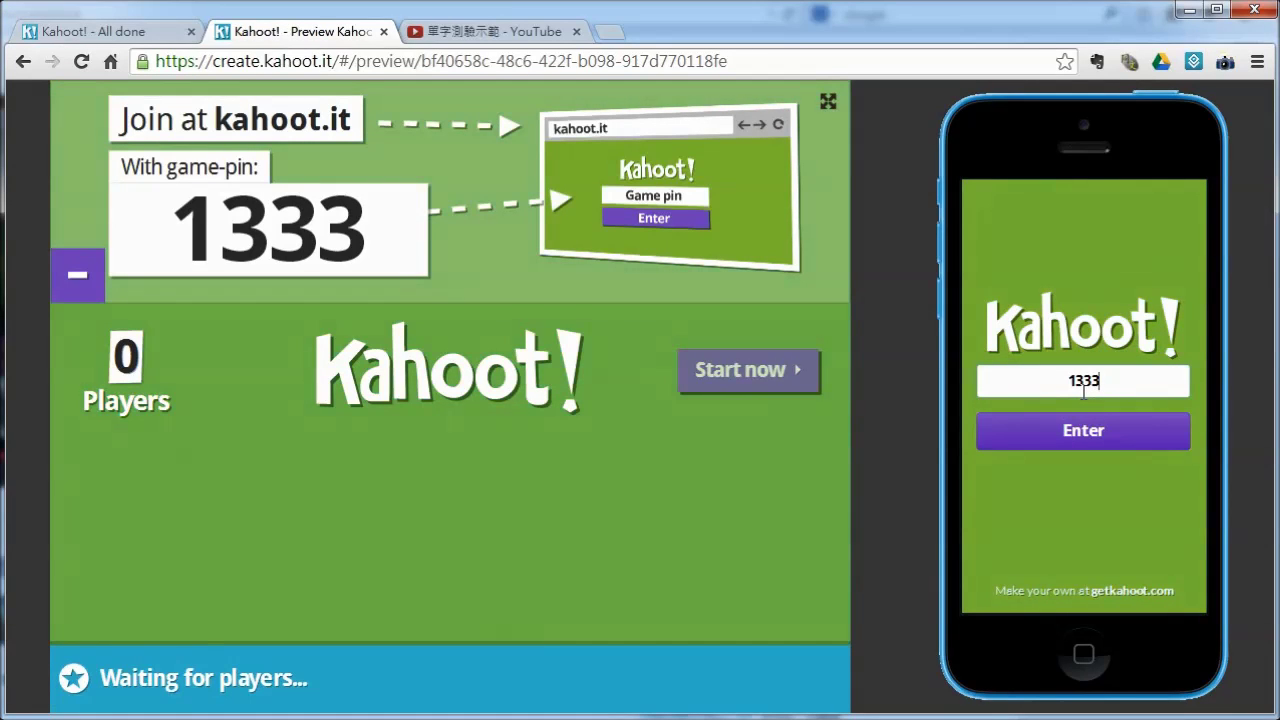
{"action": "left_click", "coordinate": [1080, 430]}
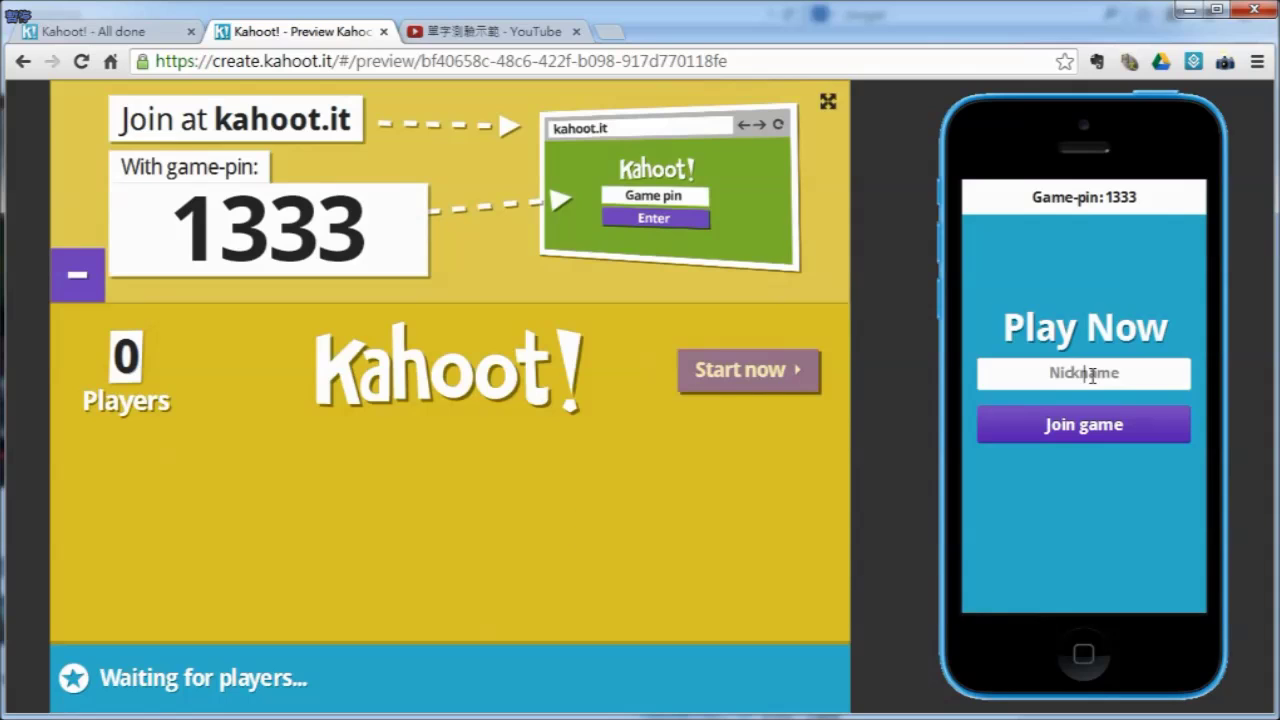
Join the lobby with the nickname 測試, so the lobby shows 1 player.
{"action": "left_click", "coordinate": [1092, 376]}
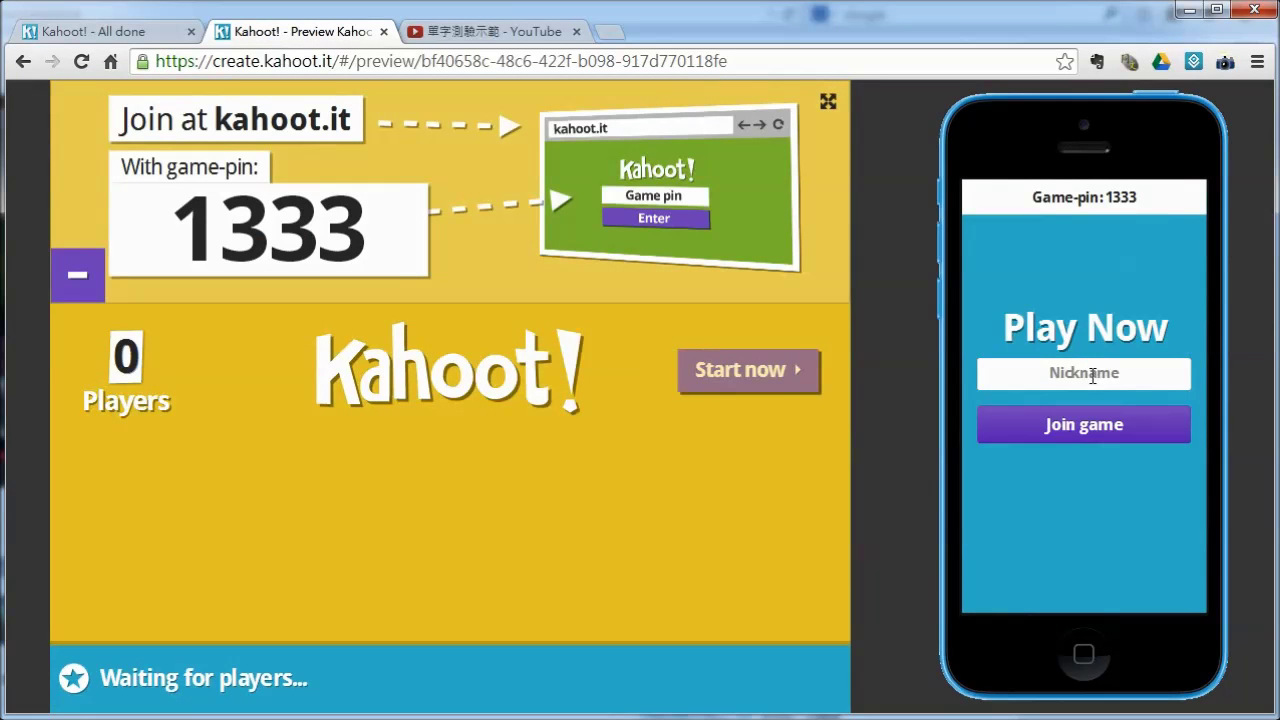
{"action": "type", "text": "hk"}
{"action": "key", "text": "BackSpace"}
{"action": "key", "text": "BackSpace"}
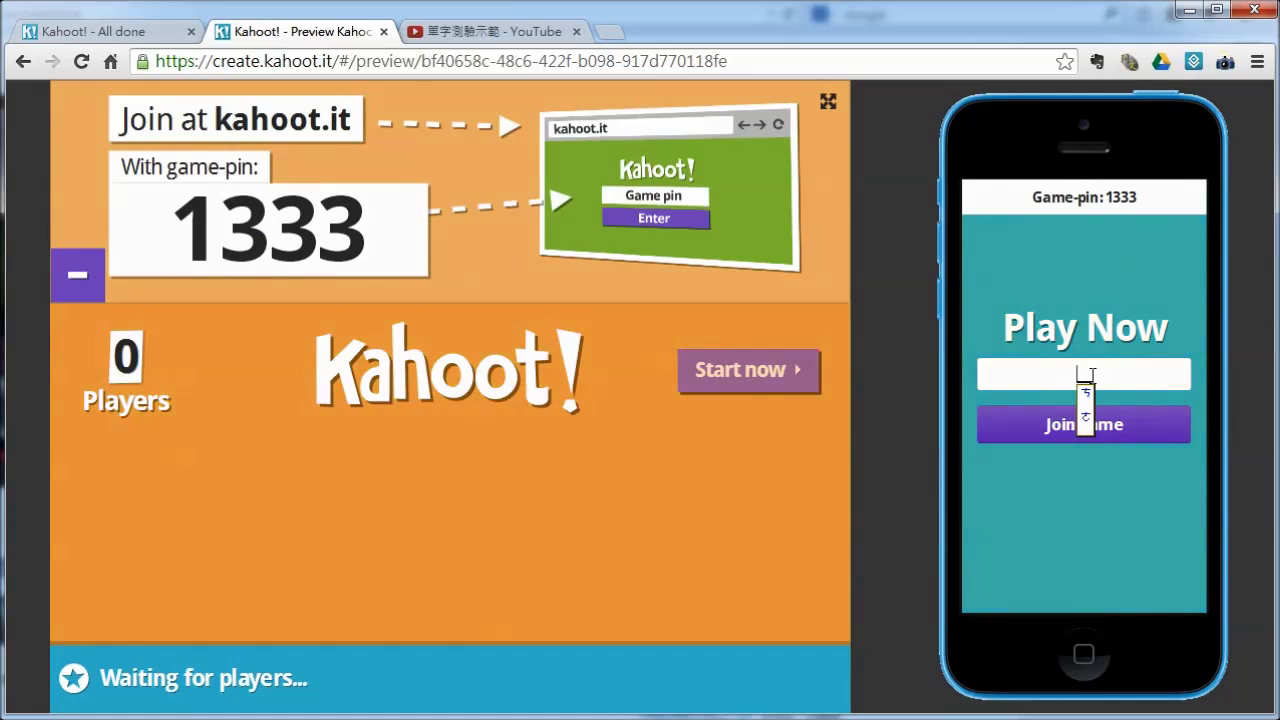
{"action": "key", "text": "space"}
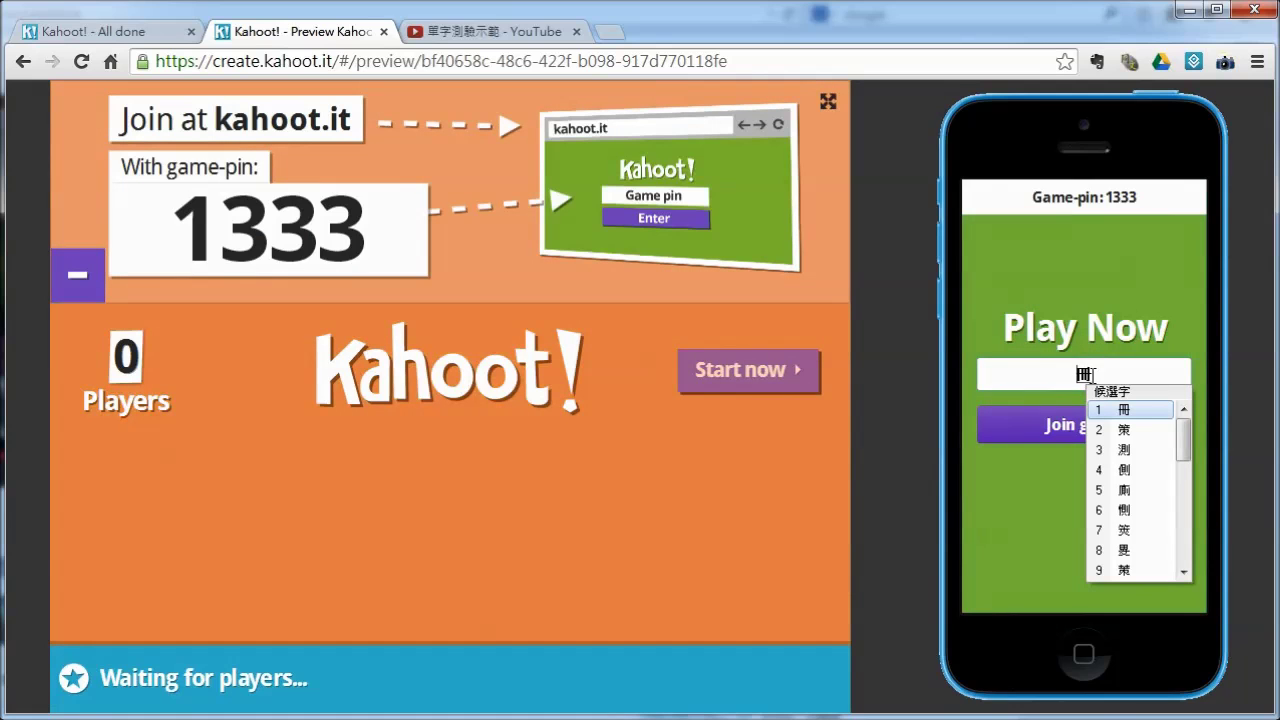
{"action": "key", "text": "Down"}
{"action": "key", "text": "Down"}
{"action": "key", "text": "Return"}
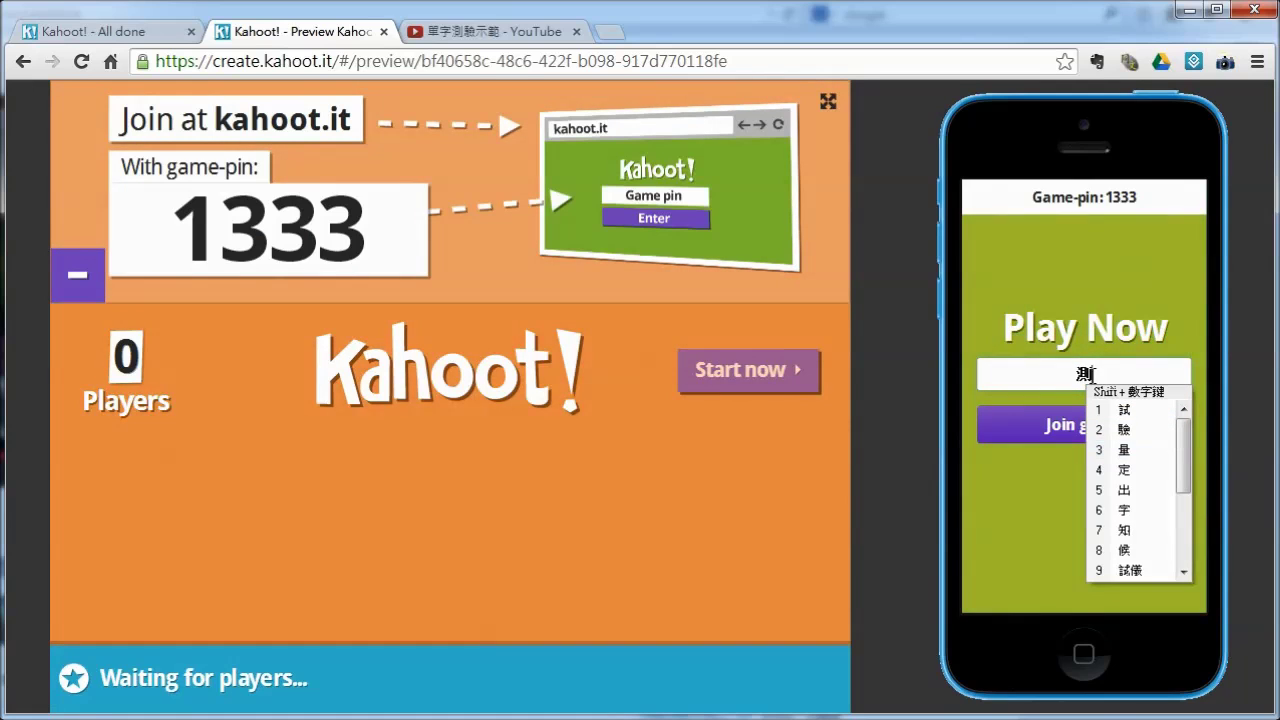
{"action": "key", "text": "Return"}
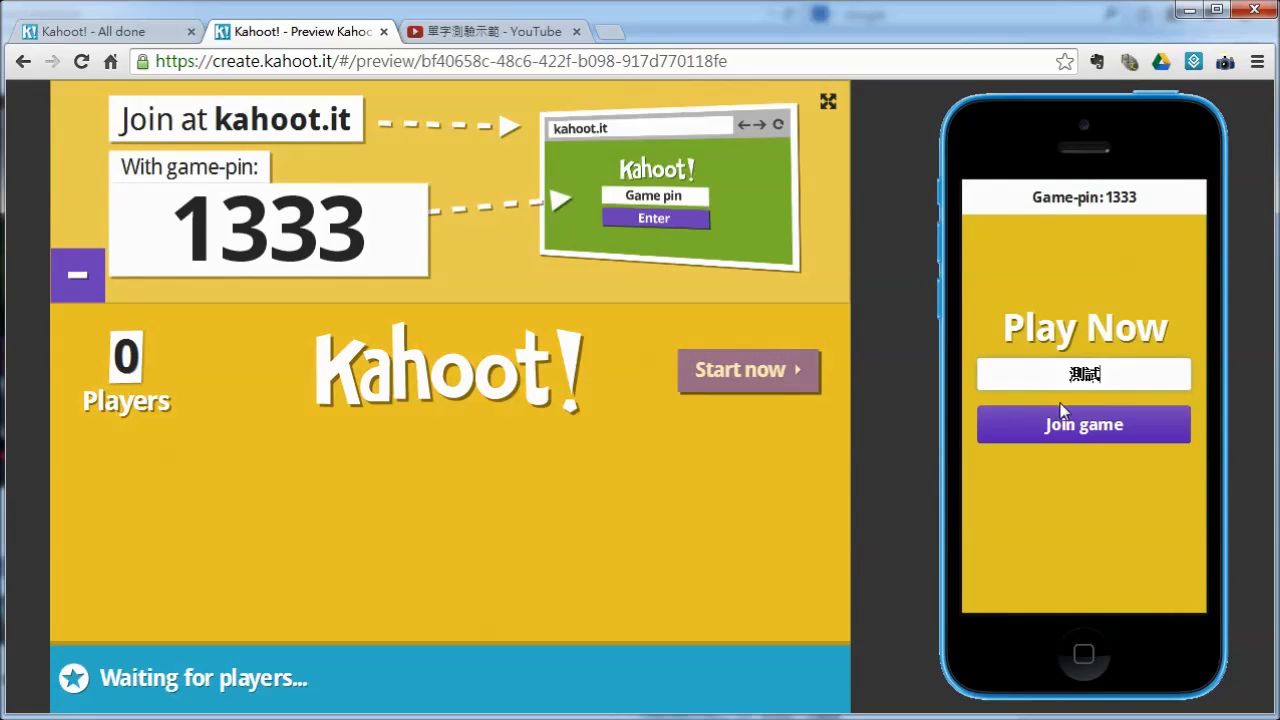
{"action": "left_click", "coordinate": [1071, 426]}
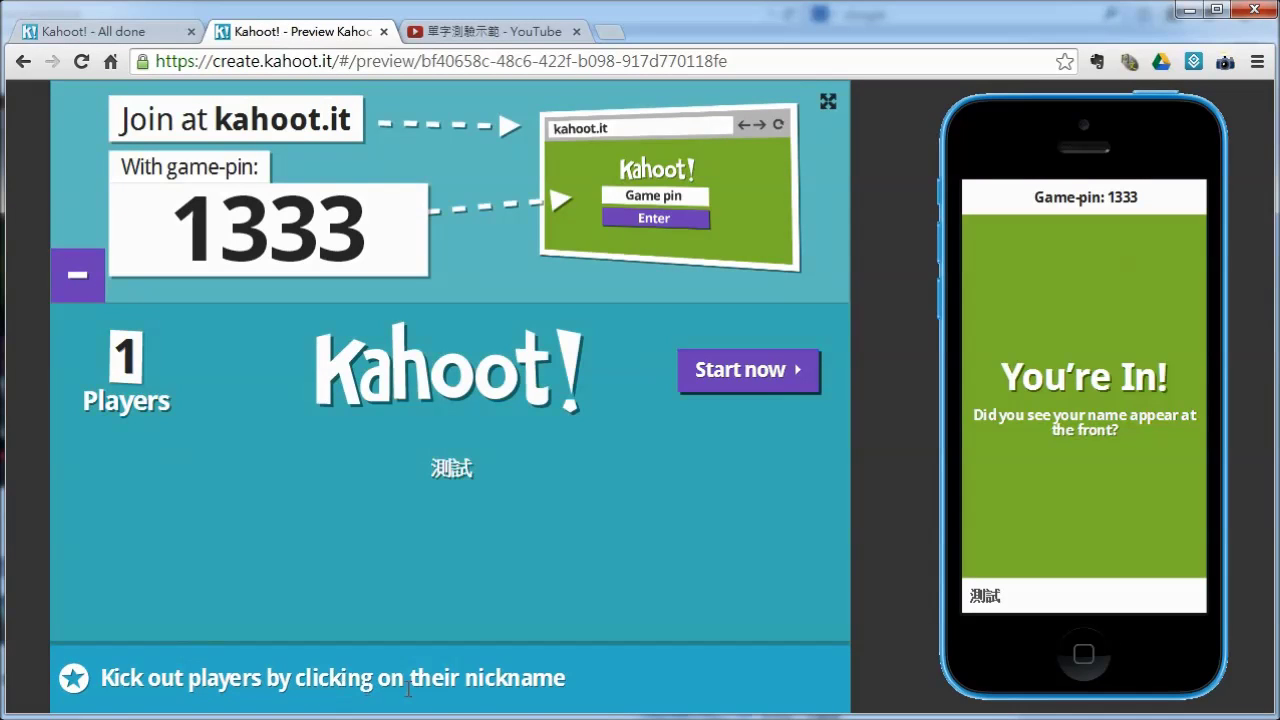
{"action": "left_click_drag", "start_coordinate": [588, 694], "coordinate": [92, 694]}
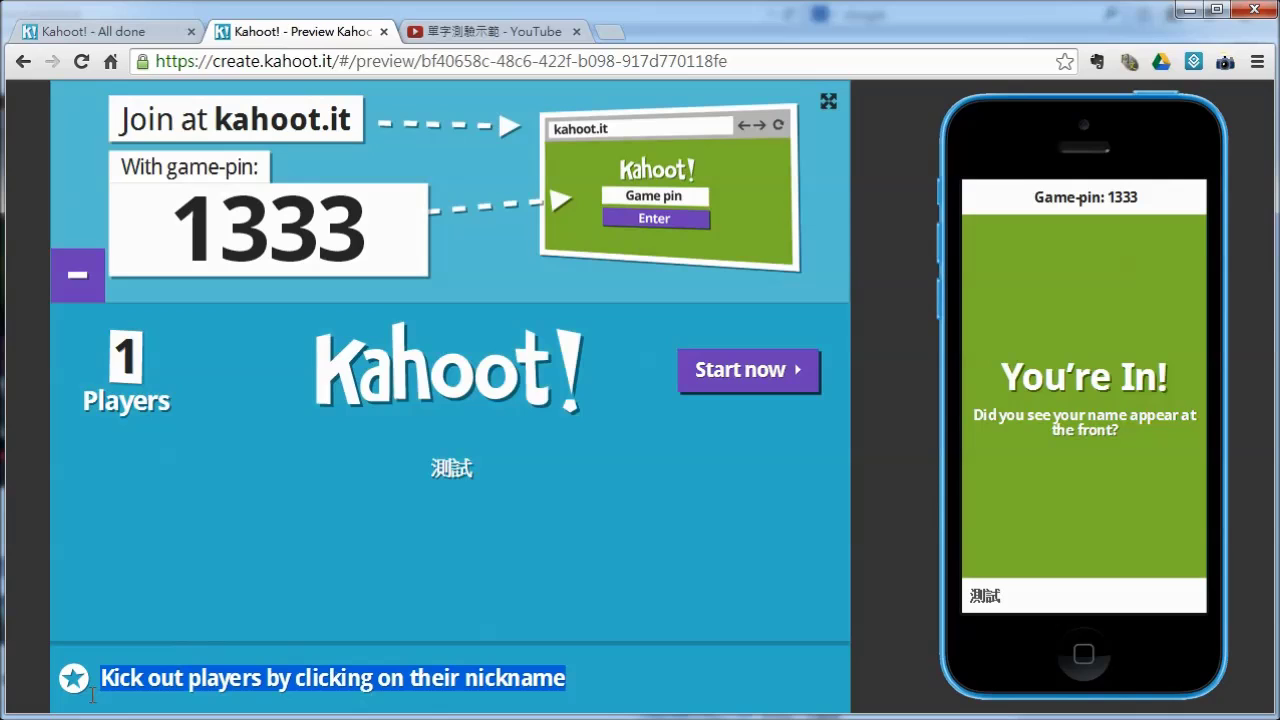
{"action": "left_click", "coordinate": [757, 560]}
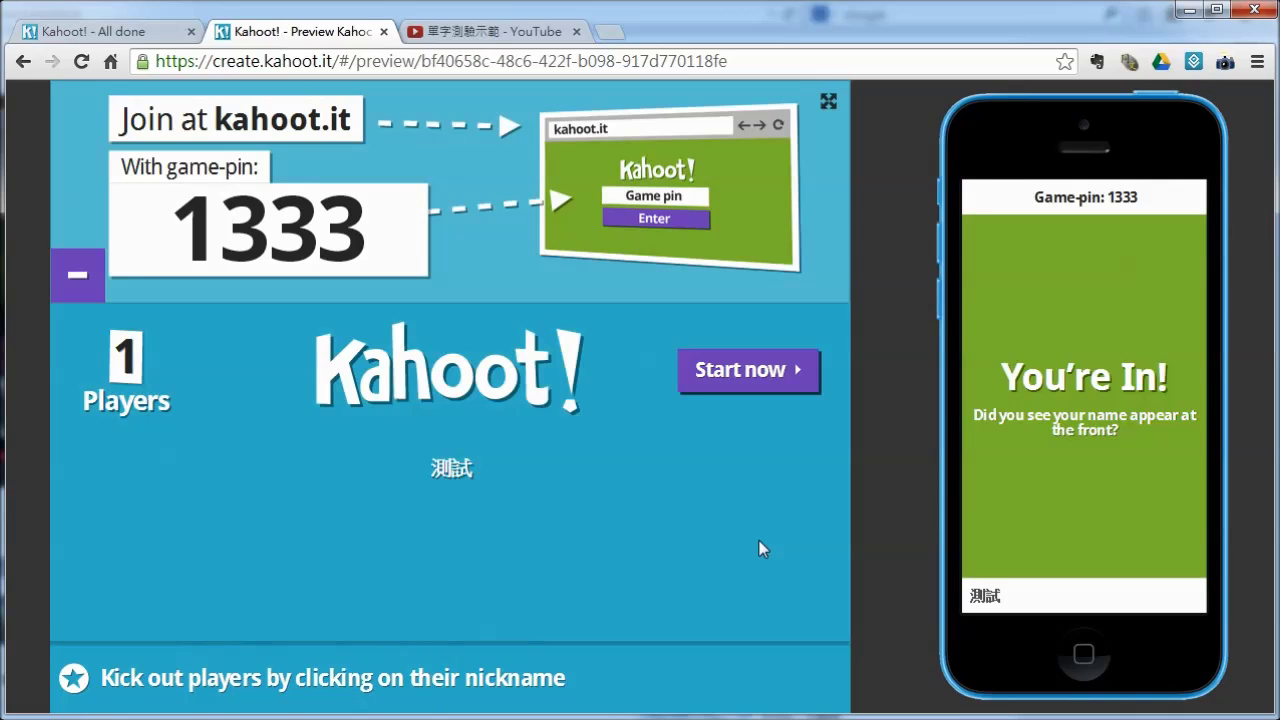
Start the game, answer question 1 with flower for 917 points, and advance to question 2.
{"action": "left_click", "coordinate": [771, 372]}
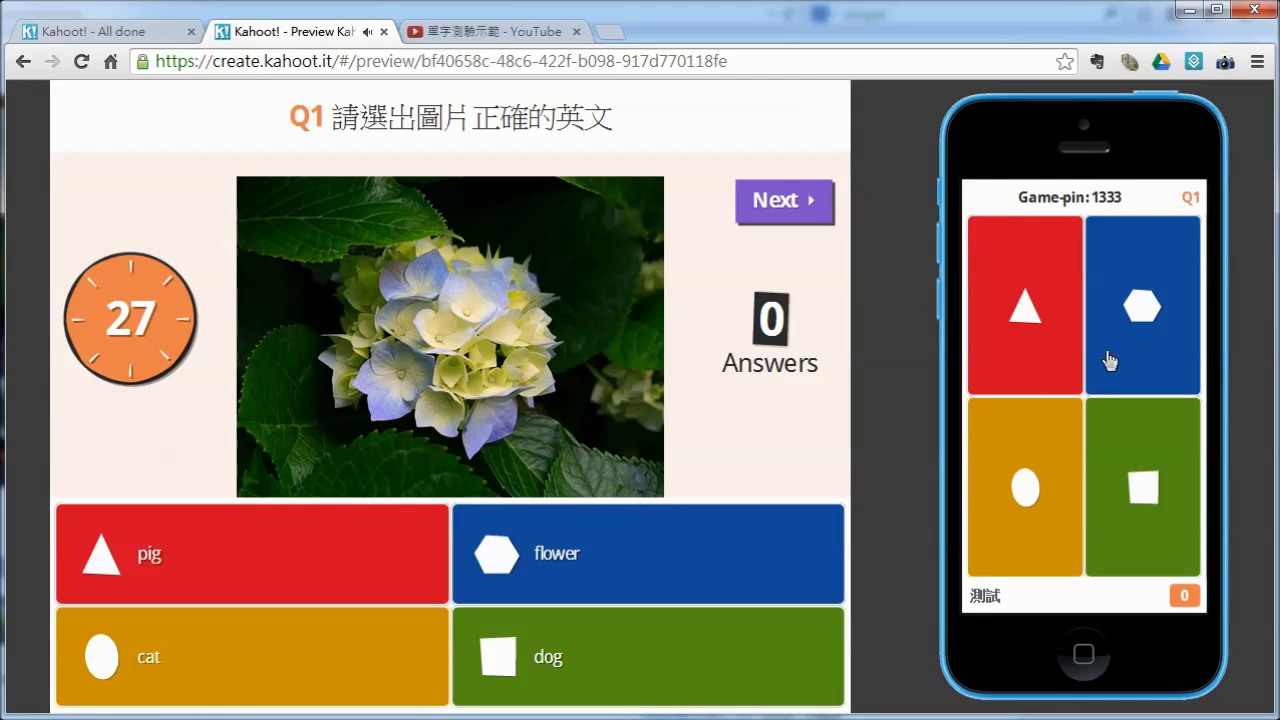
{"action": "left_click", "coordinate": [1146, 300]}
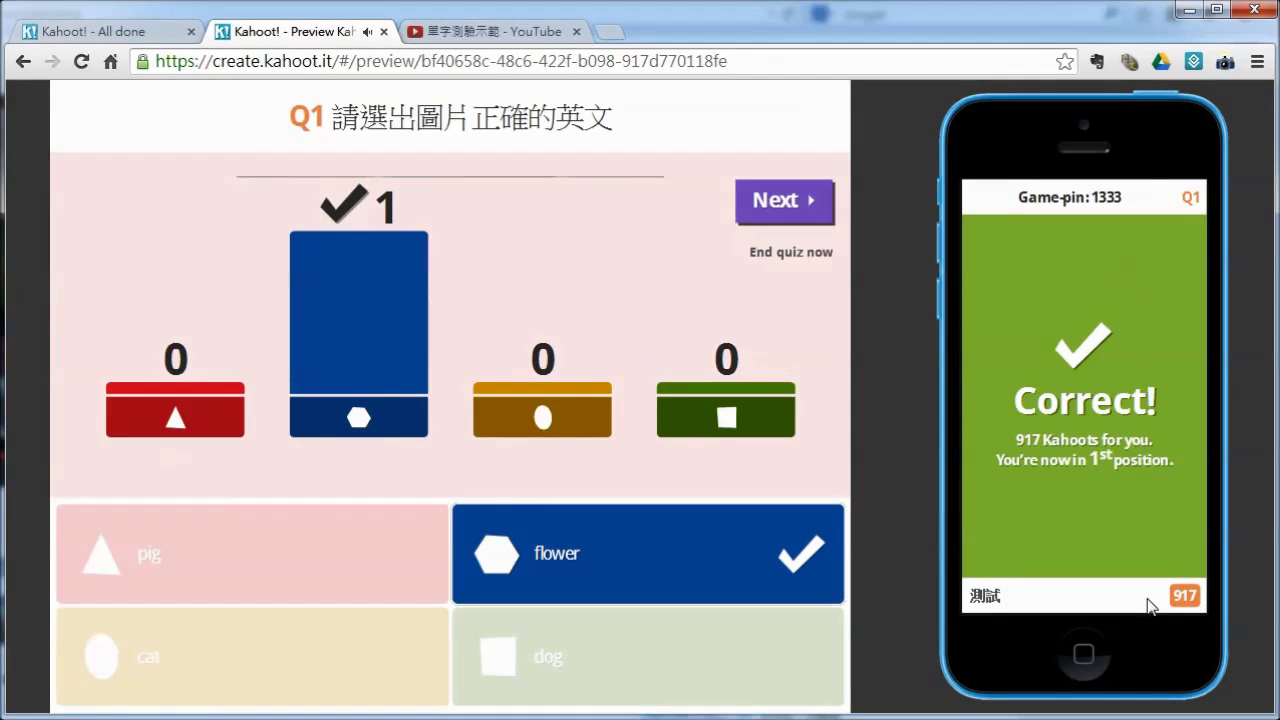
{"action": "left_click", "coordinate": [788, 207]}
{"action": "left_click", "coordinate": [788, 207]}
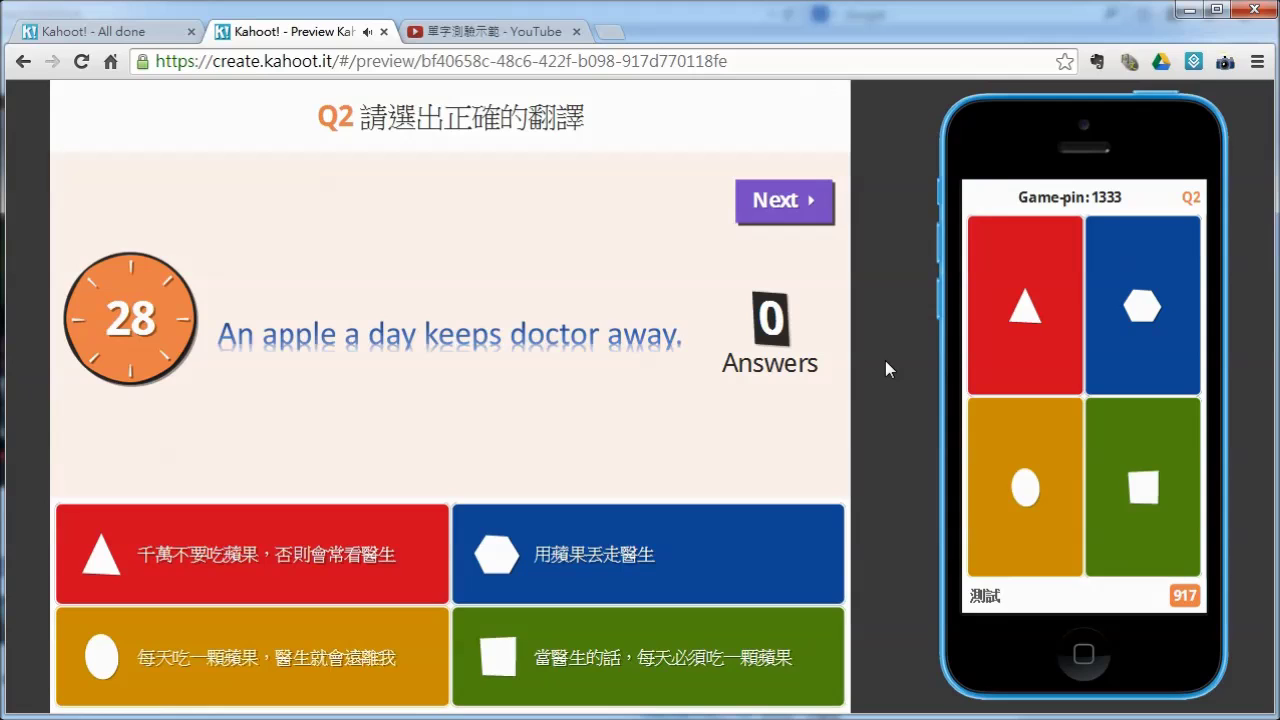
Answer question 2 with 每天吃一顆蘋果，醫生就會遠離我, reaching 1834 points, then advance to question 3.
{"action": "left_click", "coordinate": [1025, 470]}
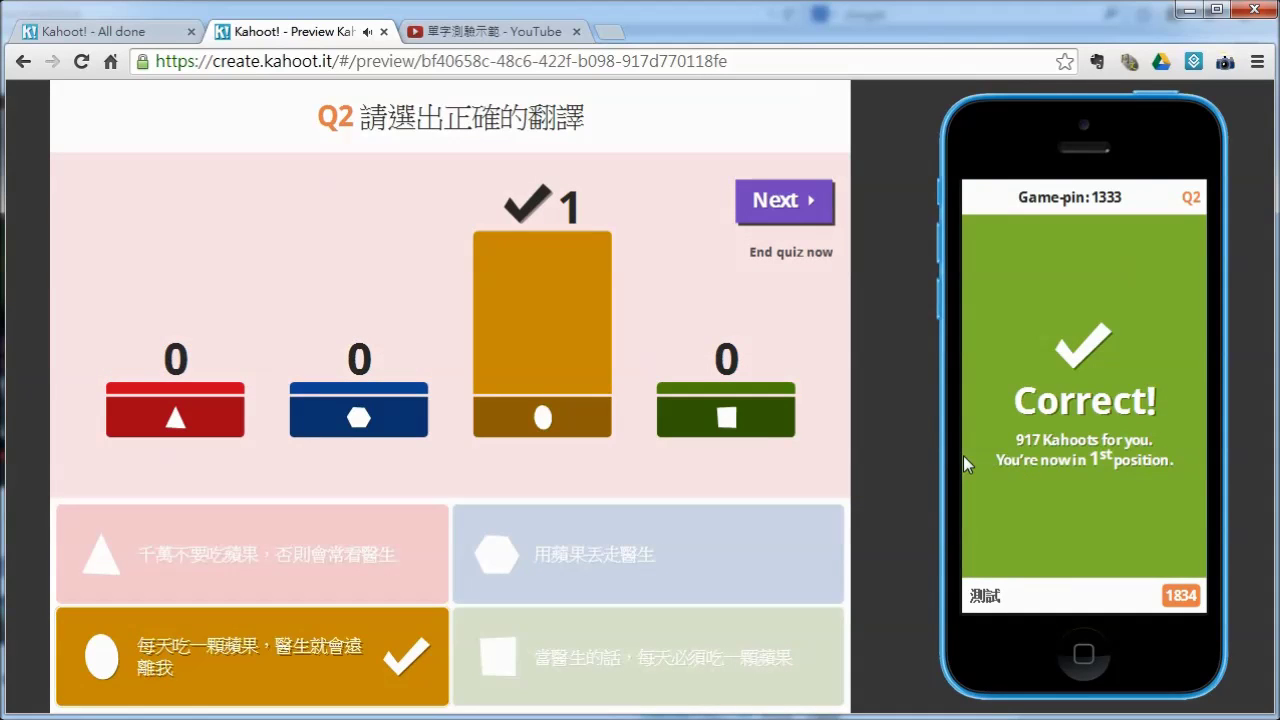
{"action": "left_click", "coordinate": [797, 203]}
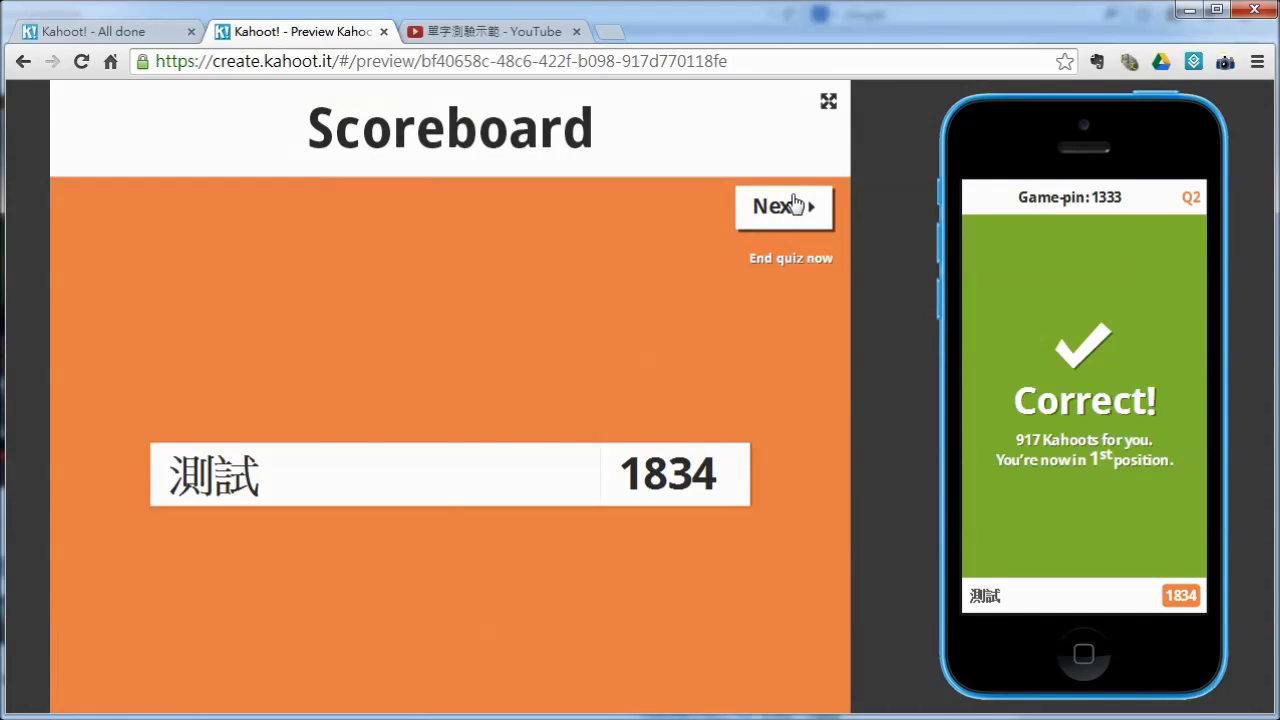
{"action": "left_click", "coordinate": [795, 205]}
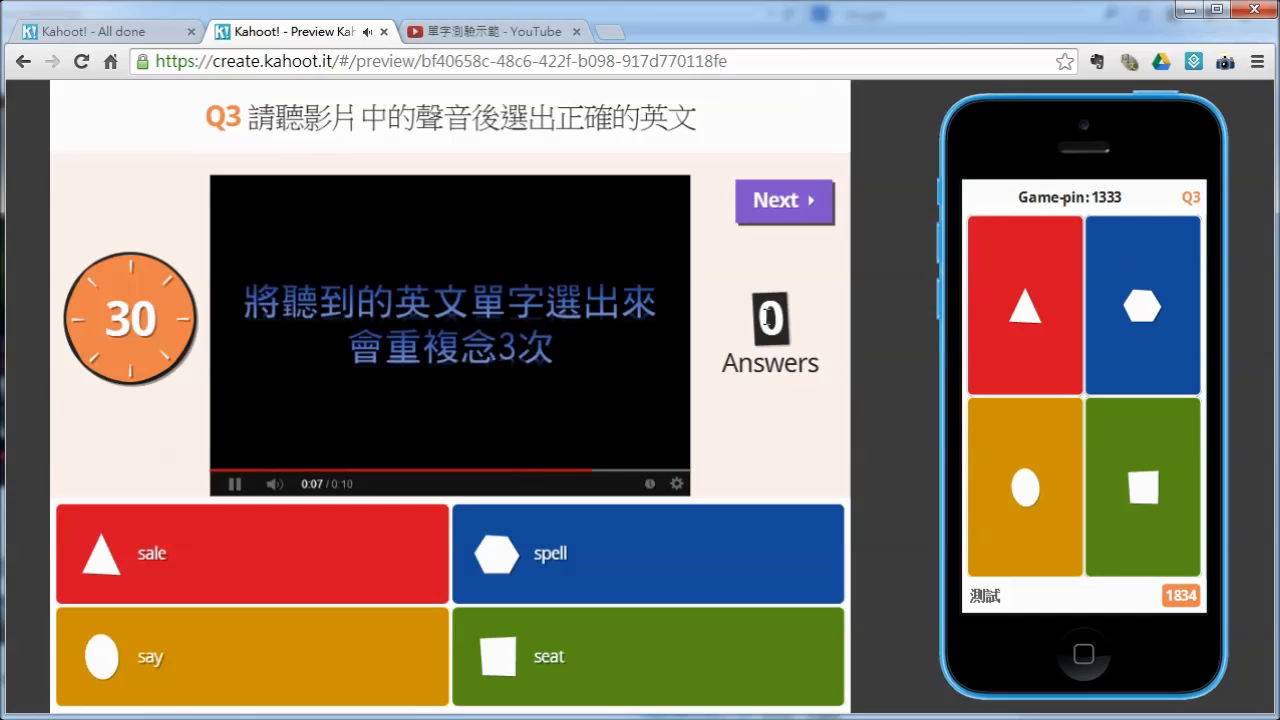
Answer question 3 with say, then end the game showing 測試 as winner with 1834.
{"action": "left_click", "coordinate": [1017, 517]}
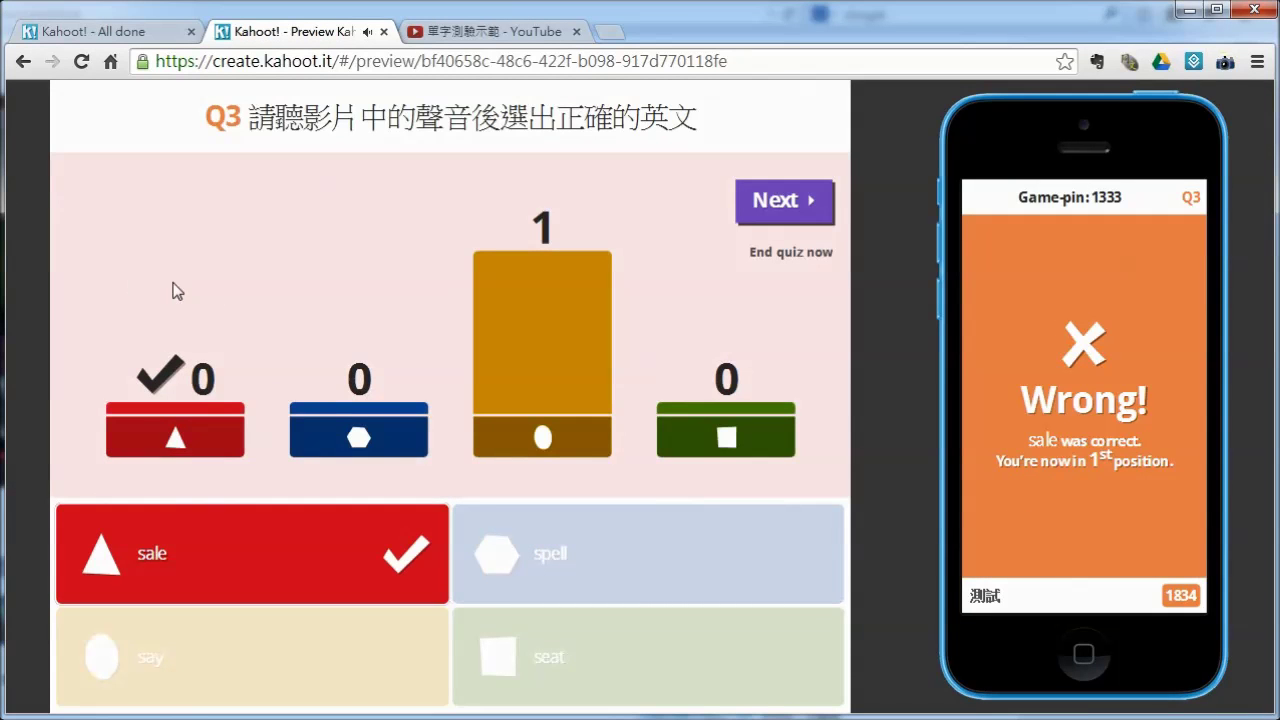
{"action": "left_click", "coordinate": [795, 210]}
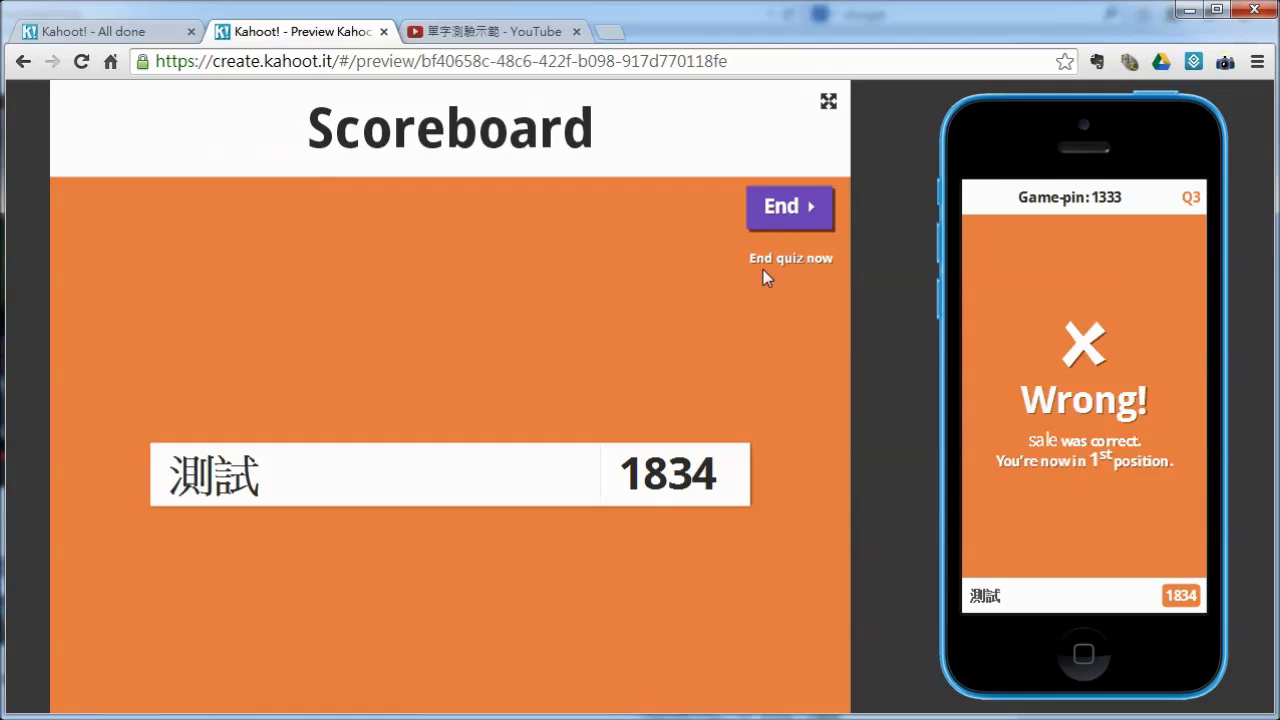
{"action": "left_click", "coordinate": [789, 206]}
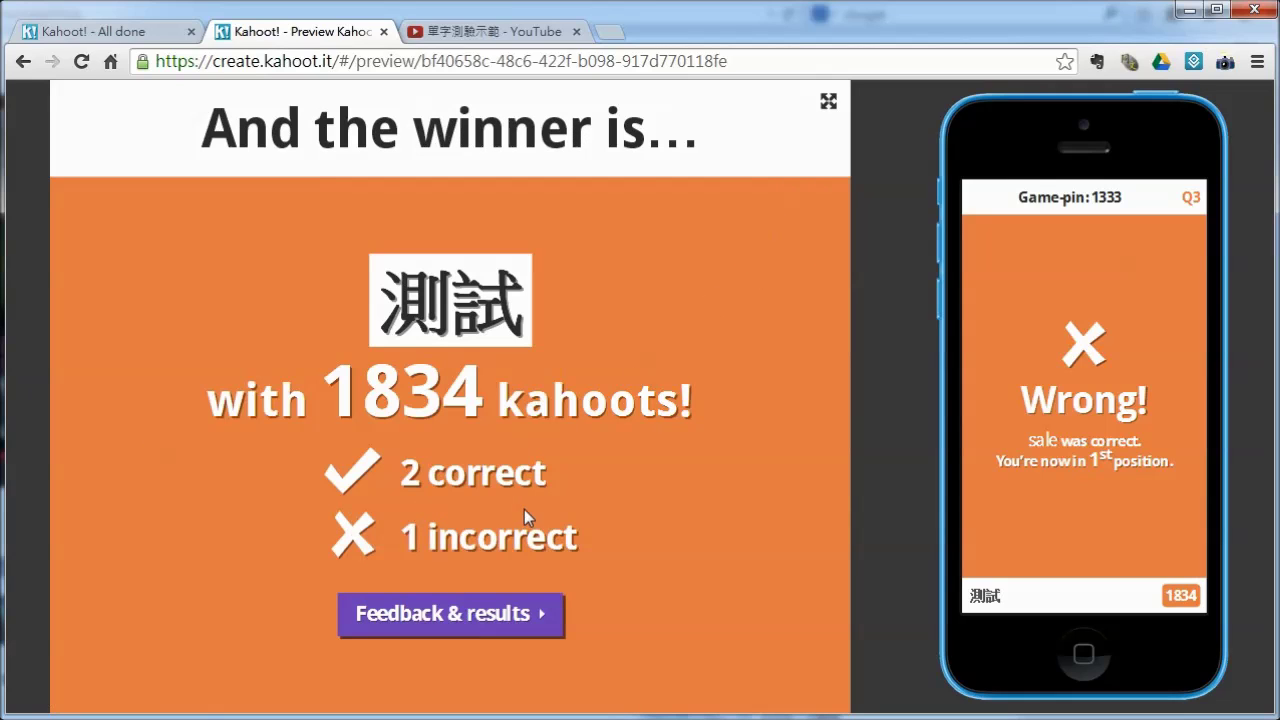
Rate the quiz: five stars for fun, yes to learning and recommending, happy smiley.
{"action": "left_click", "coordinate": [487, 630]}
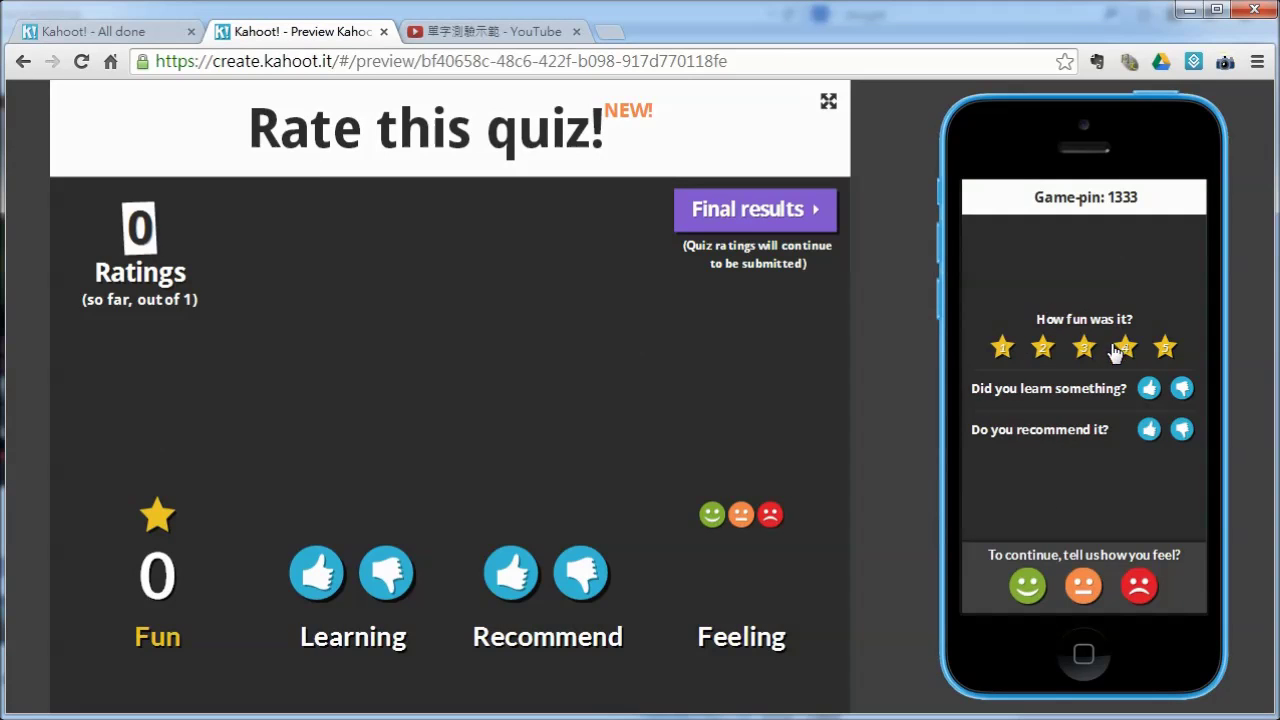
{"action": "left_click", "coordinate": [1167, 349]}
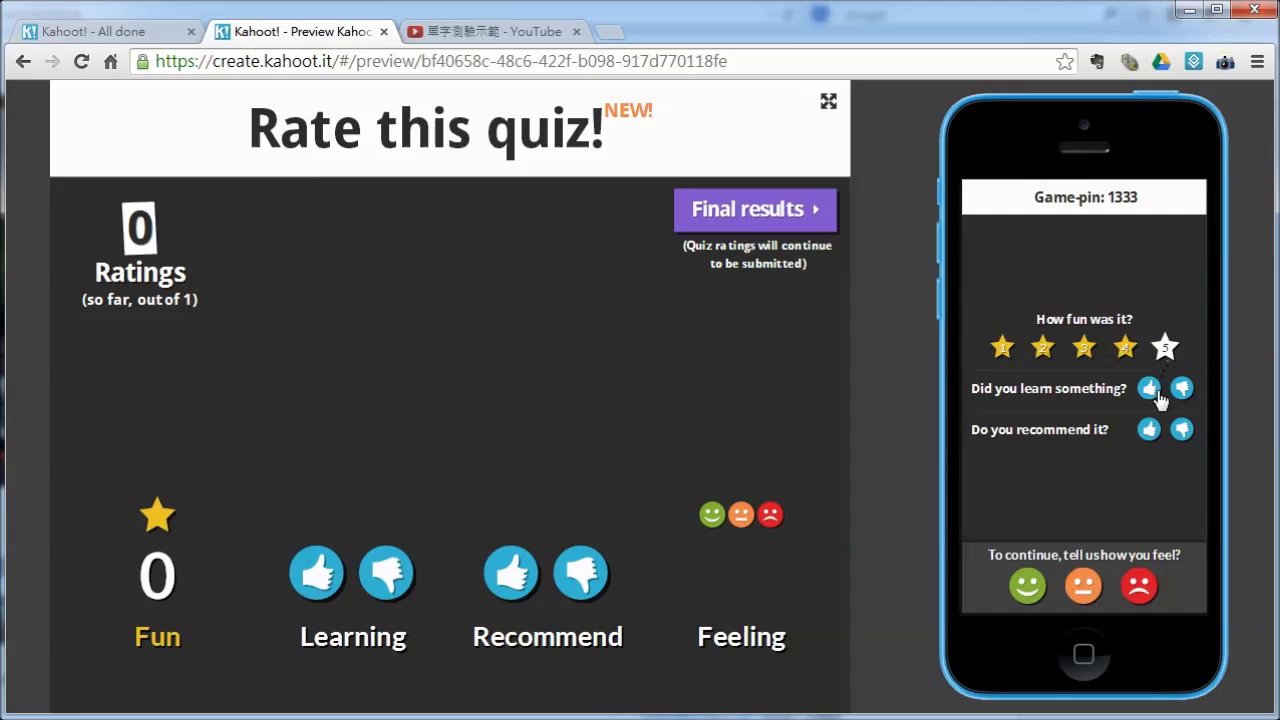
{"action": "left_click", "coordinate": [1155, 392]}
{"action": "left_click", "coordinate": [1149, 431]}
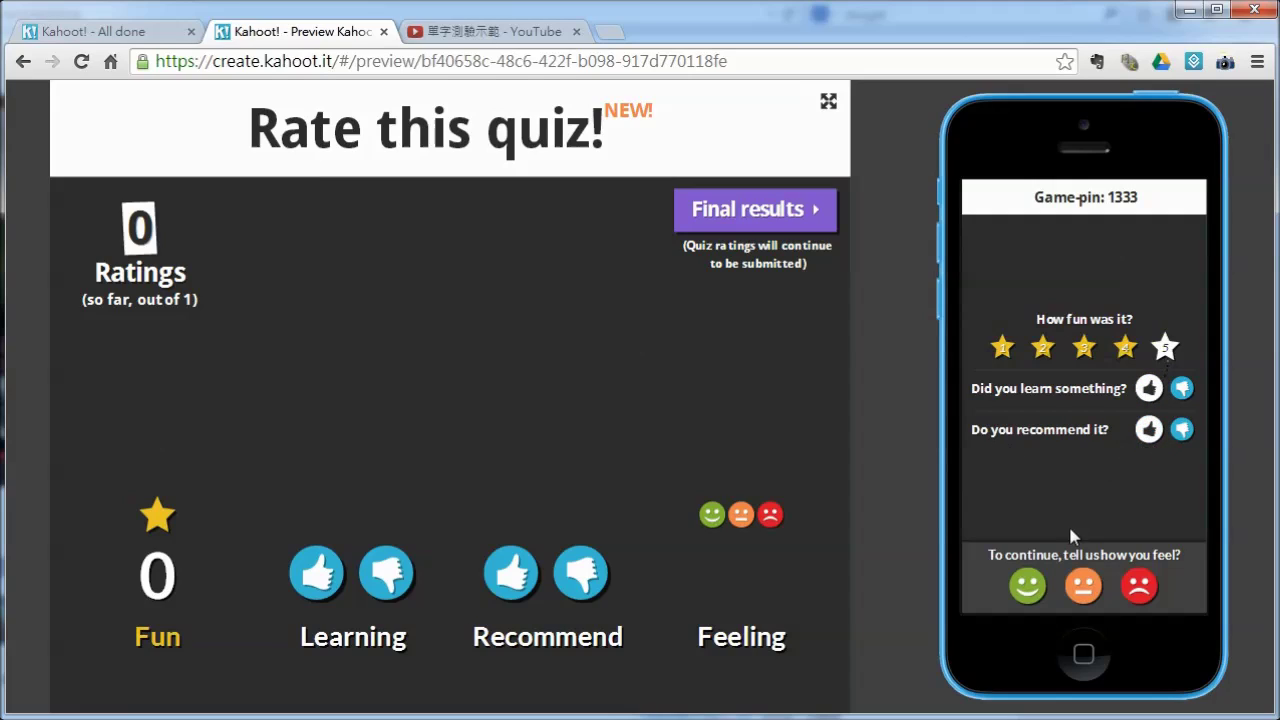
{"action": "left_click", "coordinate": [1020, 582]}
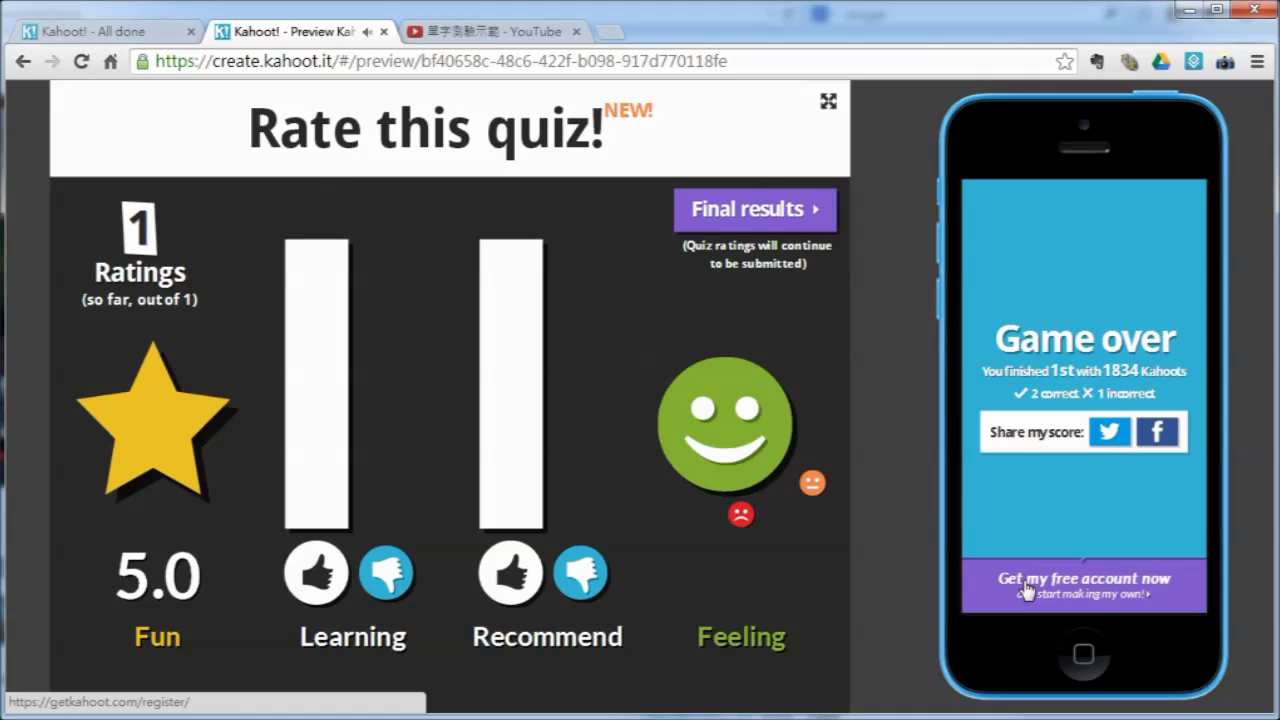
Show the final scoreboard and download the game results as an Excel spreadsheet.
{"action": "left_click", "coordinate": [764, 210]}
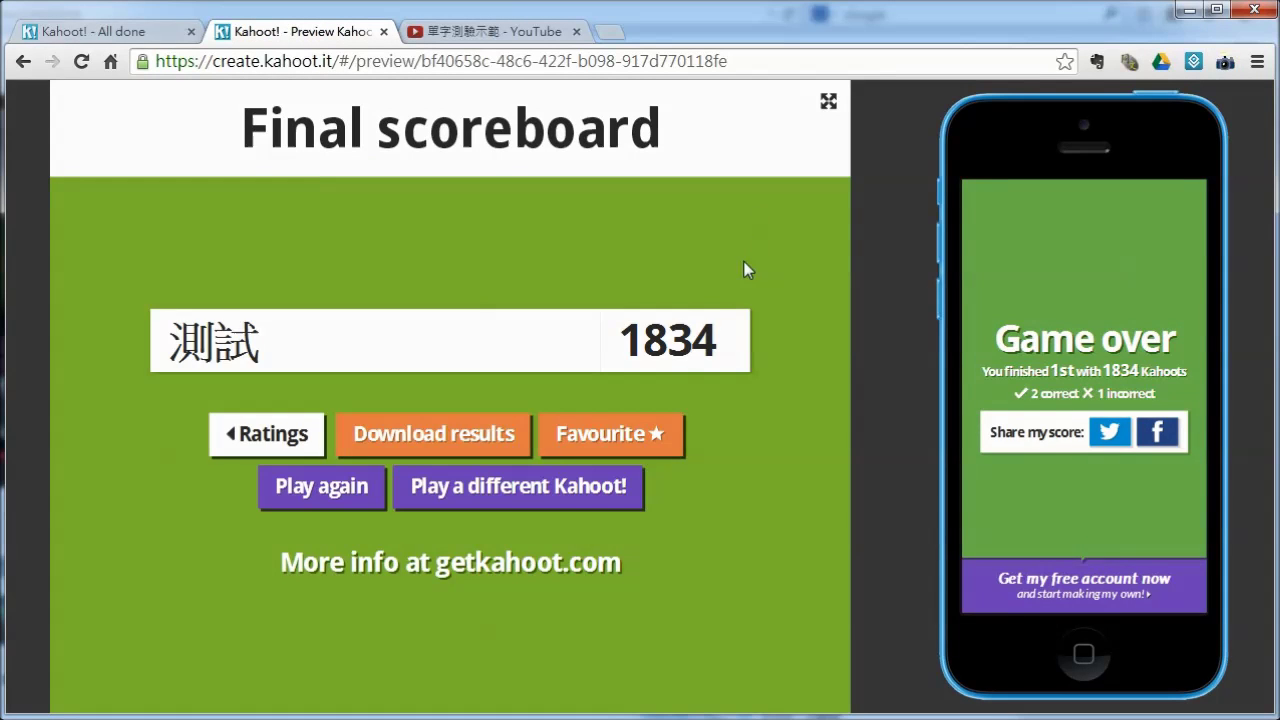
{"action": "left_click", "coordinate": [382, 436]}
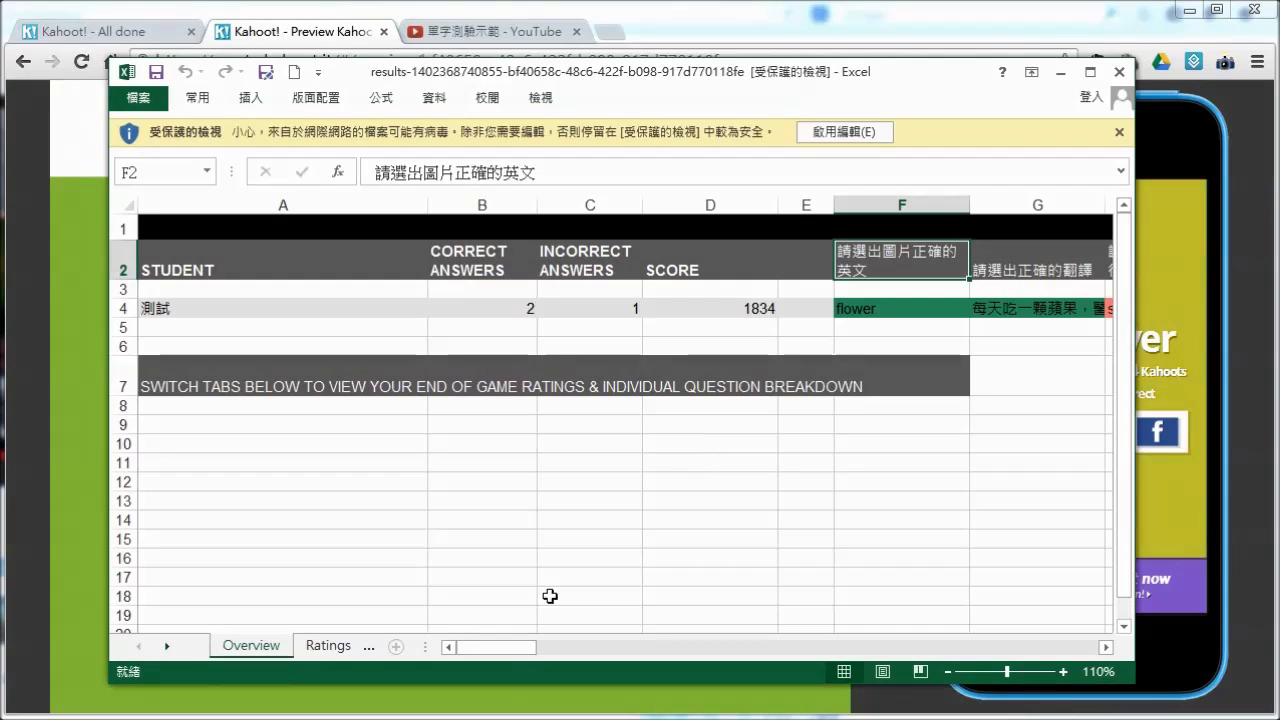
Review the Ratings, Q1, Q2 and Q3 sheets in Excel, then close the workbook.
{"action": "left_click_drag", "start_coordinate": [425, 646], "coordinate": [662, 646]}
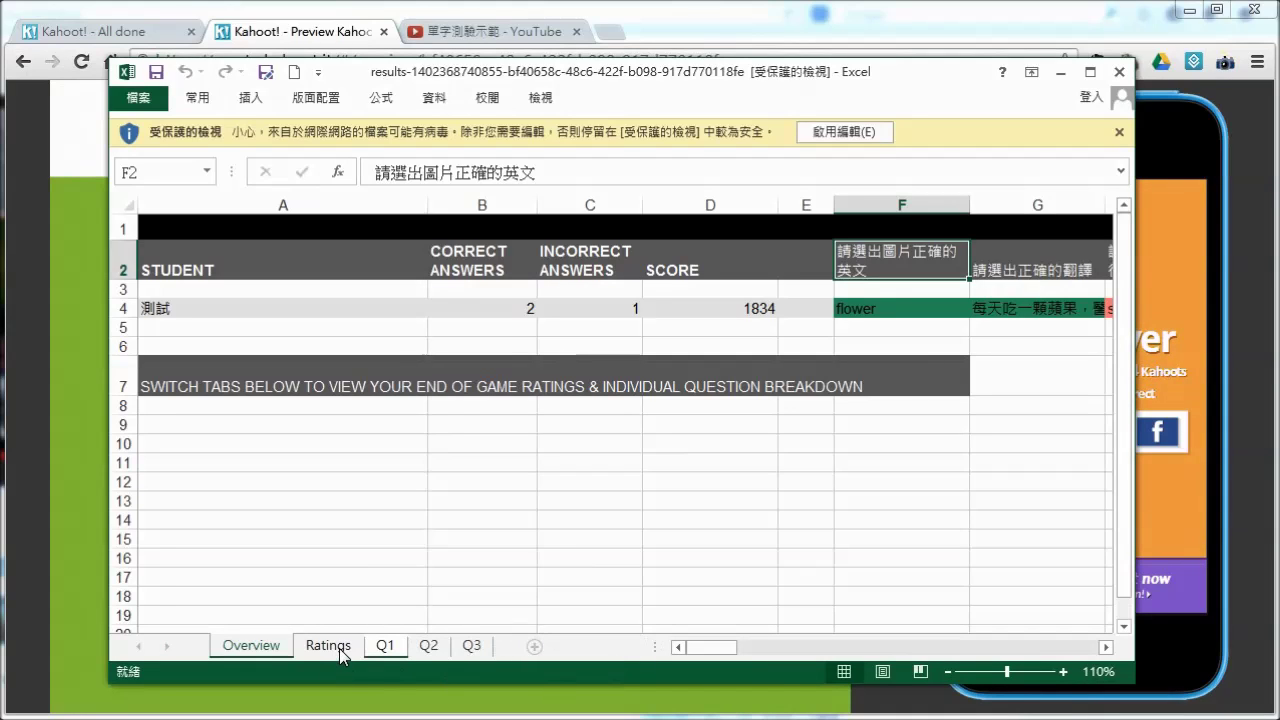
{"action": "left_click", "coordinate": [340, 650]}
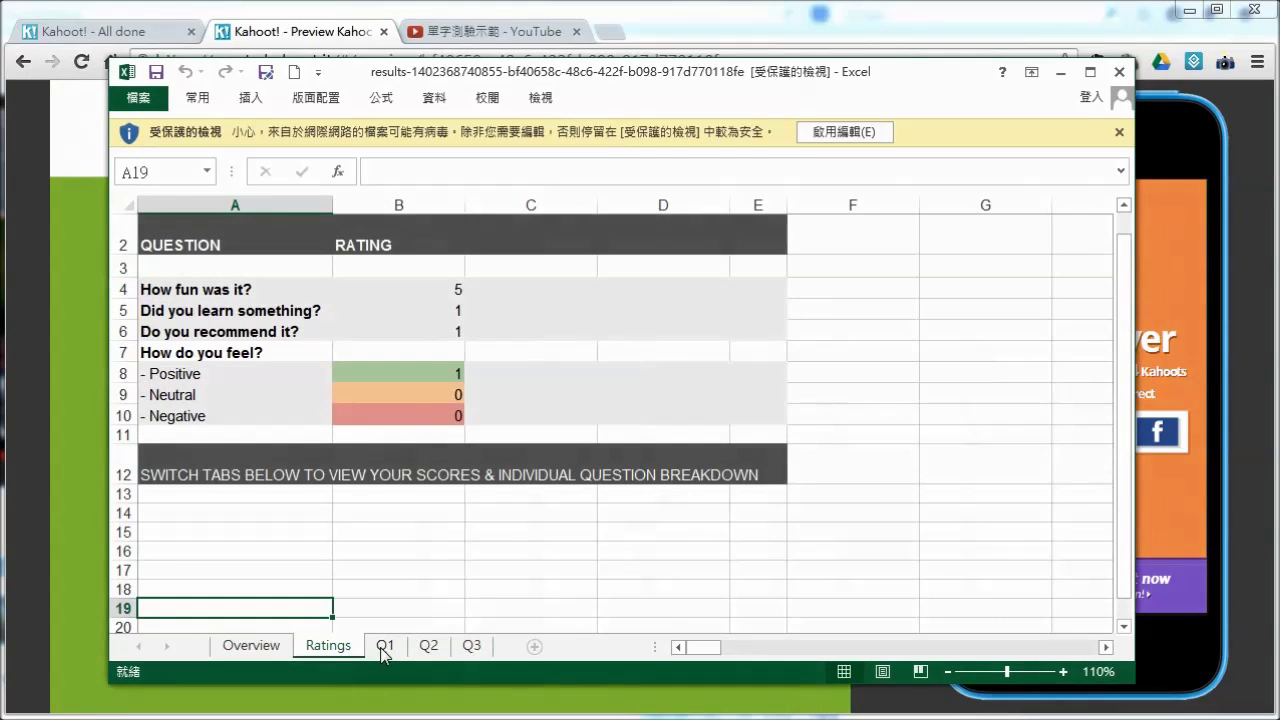
{"action": "left_click", "coordinate": [384, 648]}
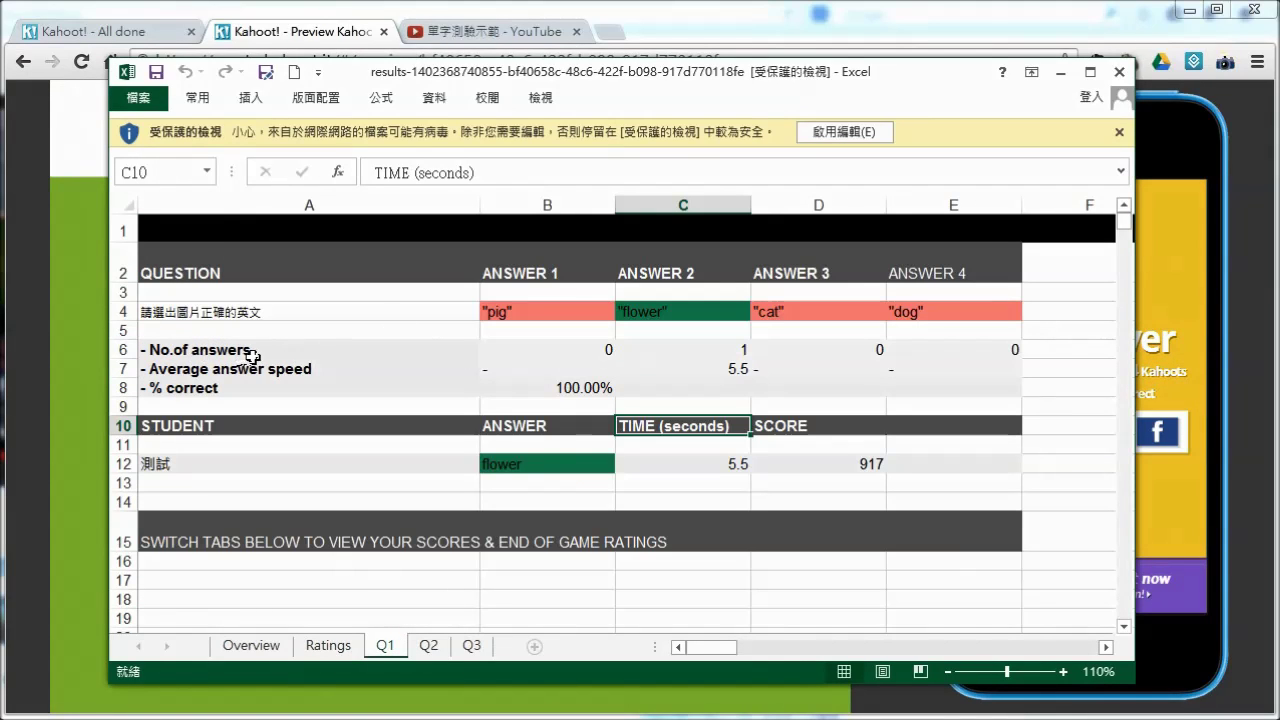
{"action": "left_click", "coordinate": [428, 648]}
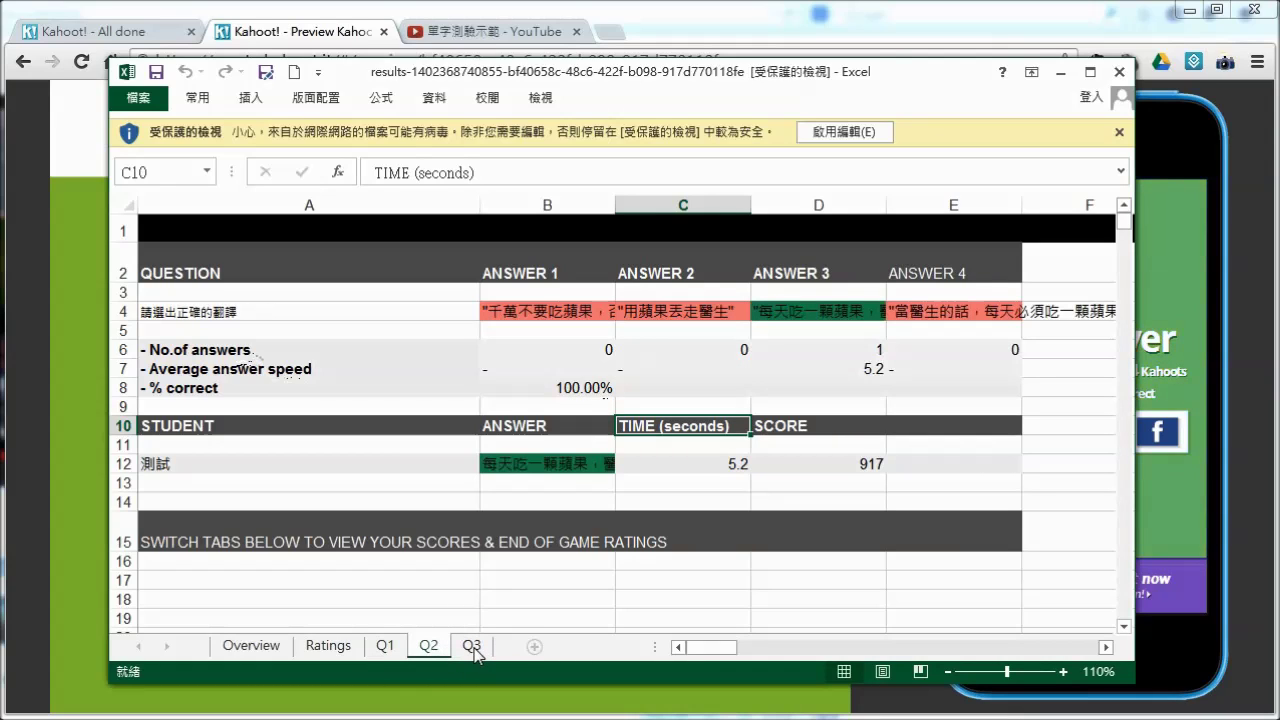
{"action": "left_click", "coordinate": [472, 647]}
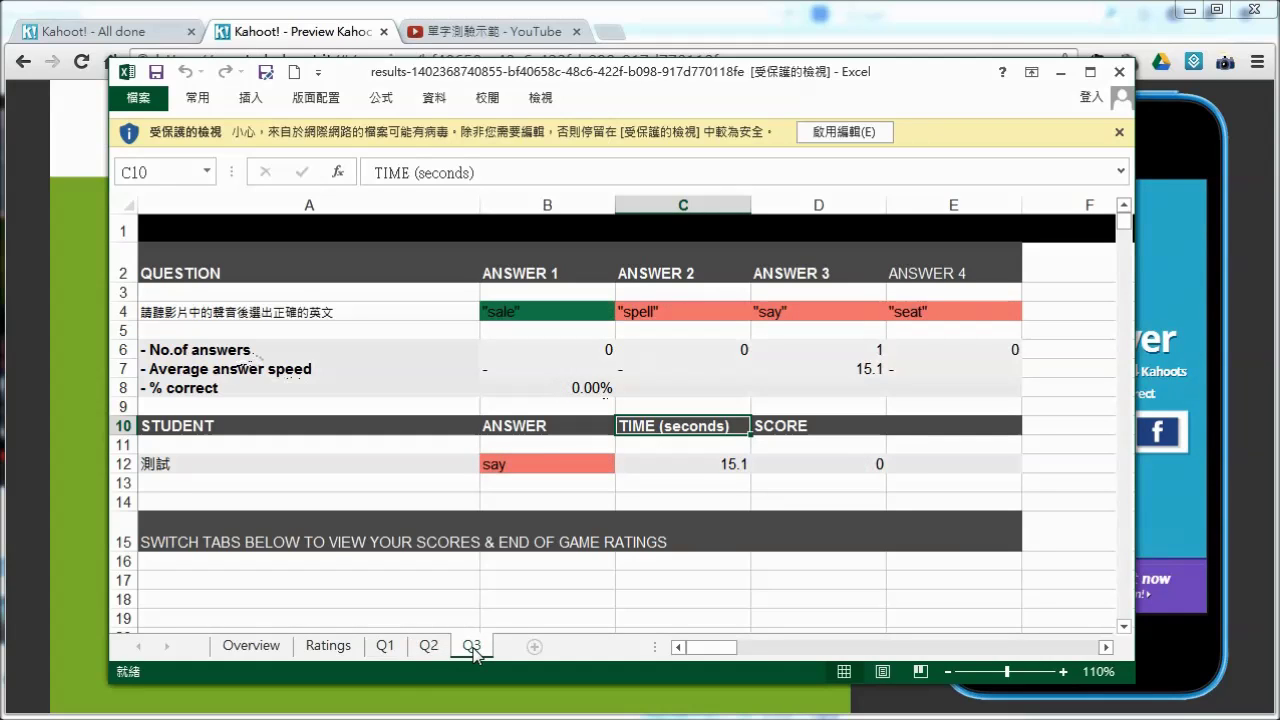
{"action": "left_click", "coordinate": [1119, 72]}
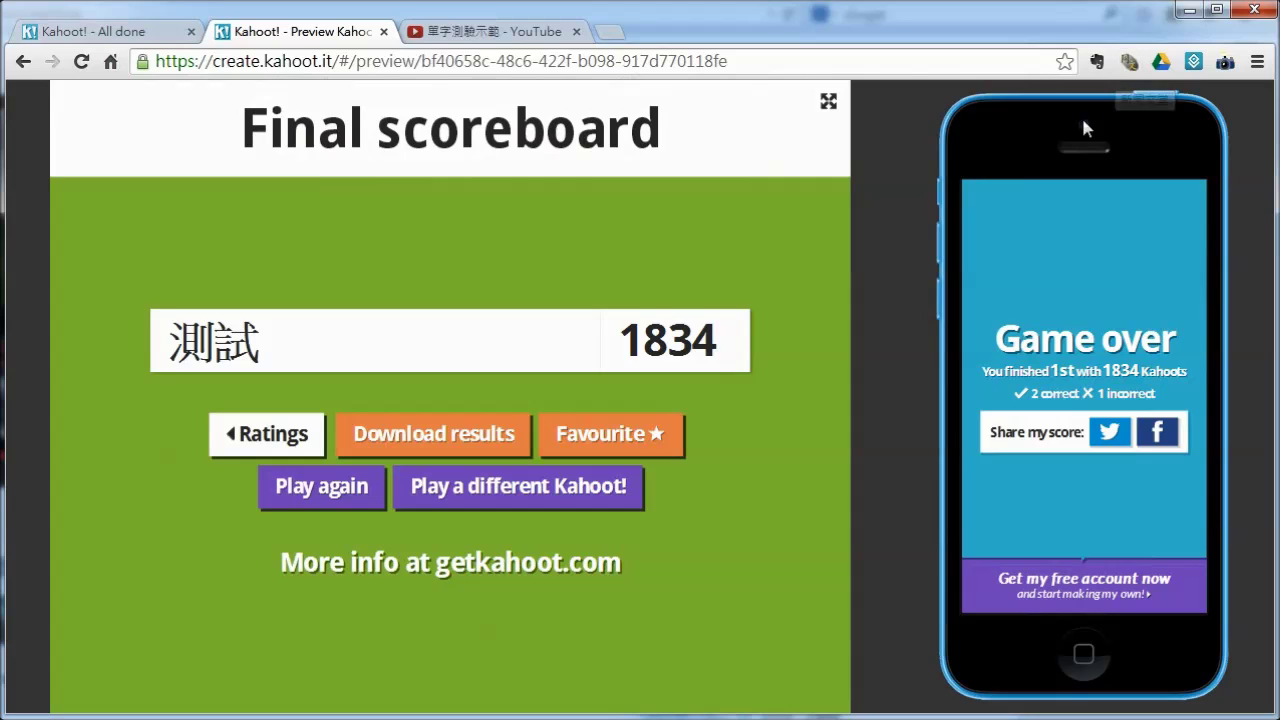